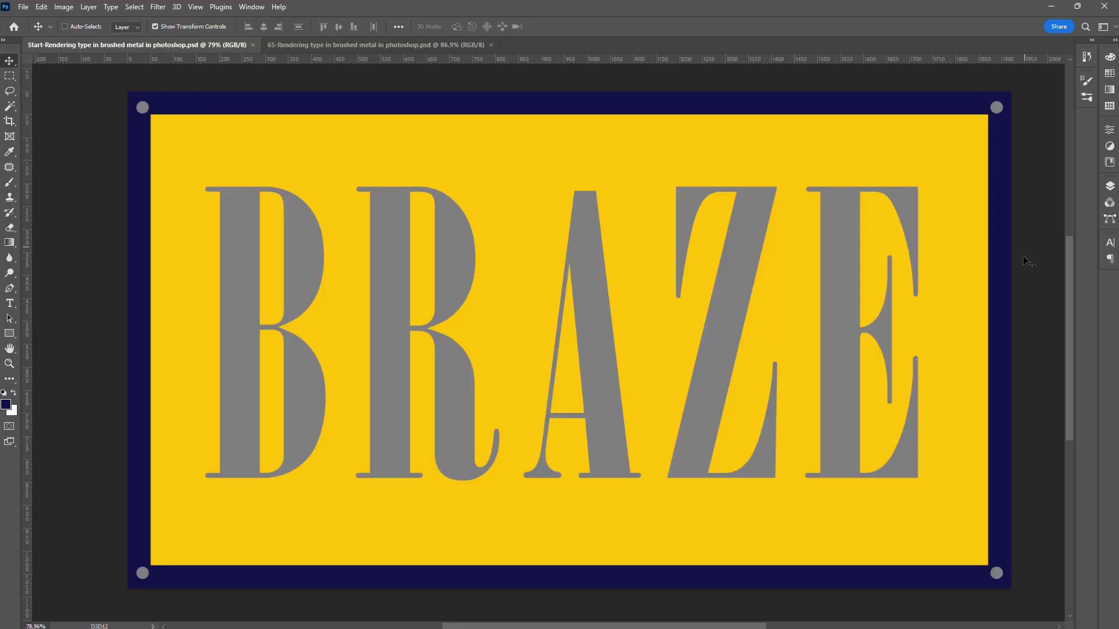
- Examine the finished brushed metal document, then return to the start document and show its layers
click(359, 49)
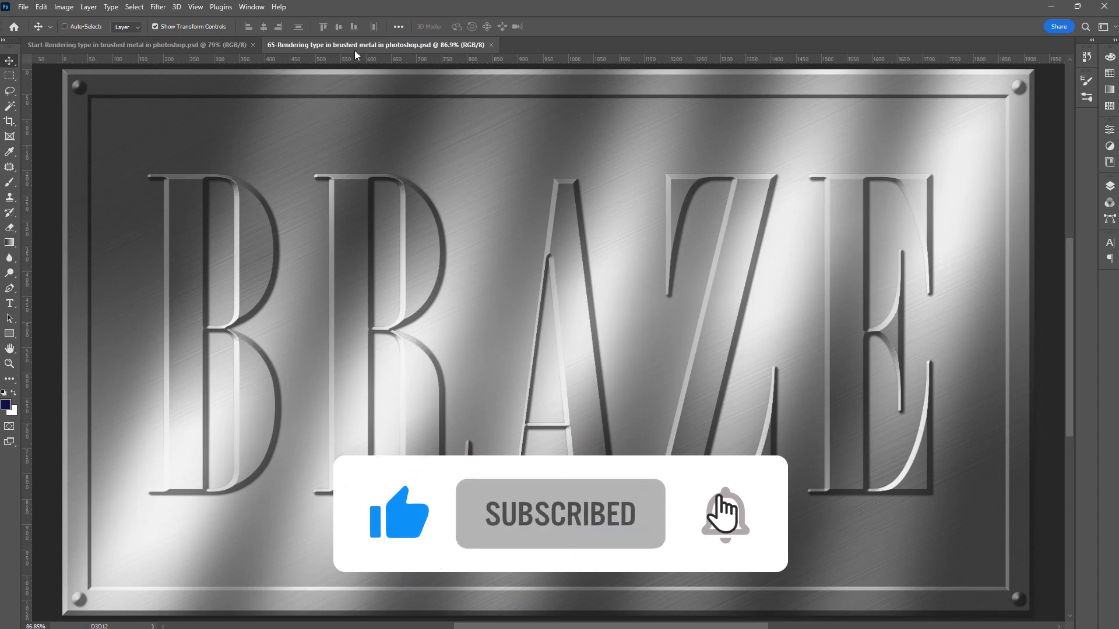
click(193, 47)
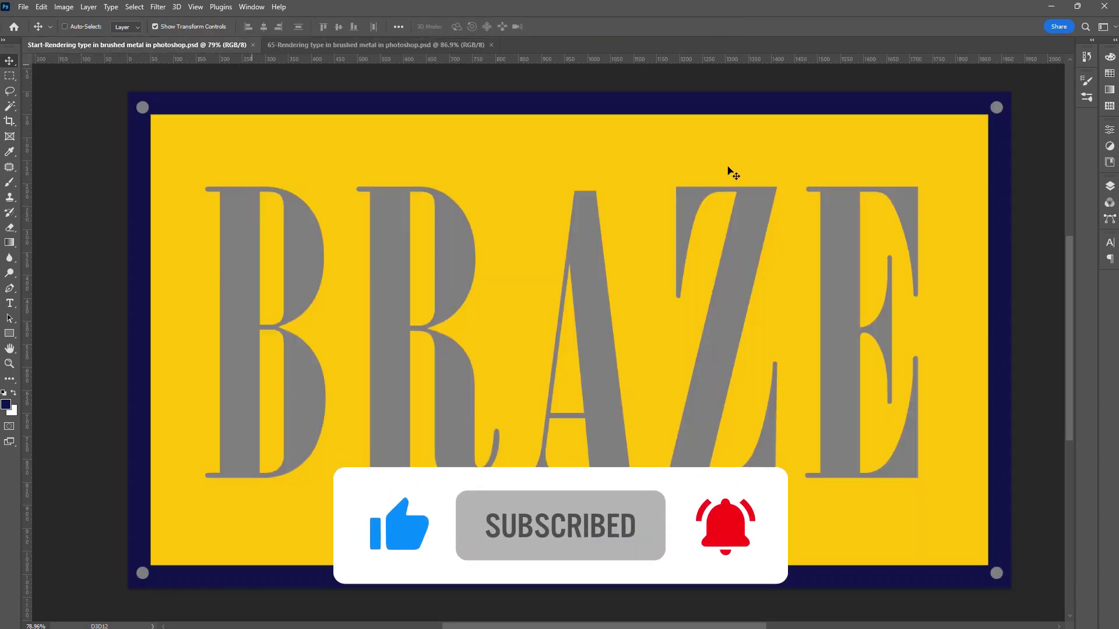
click(1109, 188)
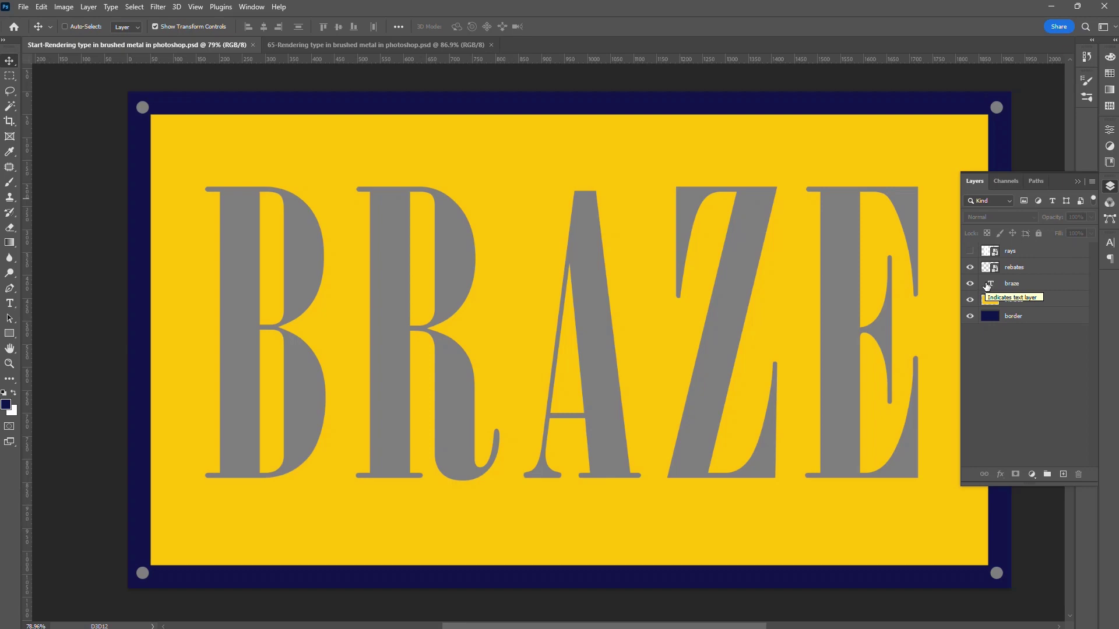
- Create a 1920 x 1080 pixel RGB document at 300 pixels/inch and fill its background with the default black foreground color
click(23, 7)
click(33, 22)
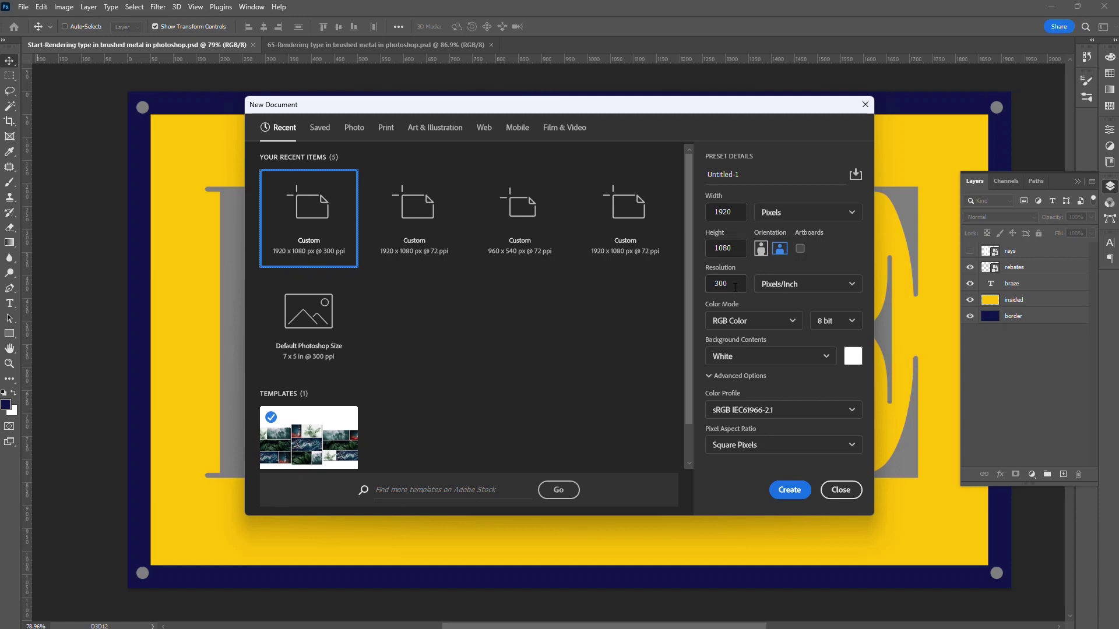
click(786, 492)
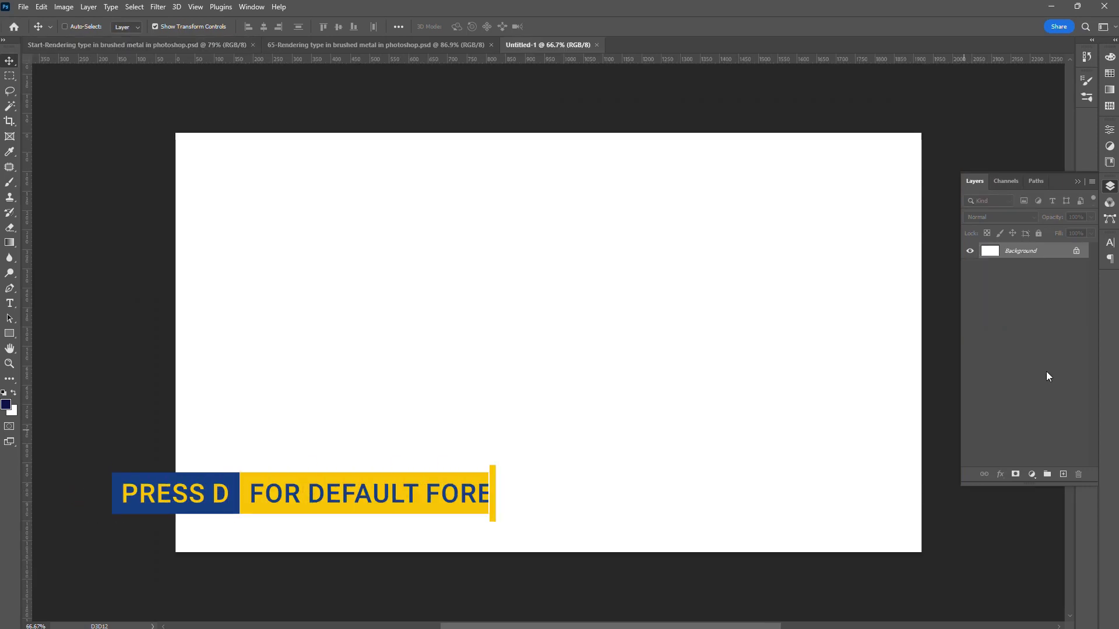
key(d)
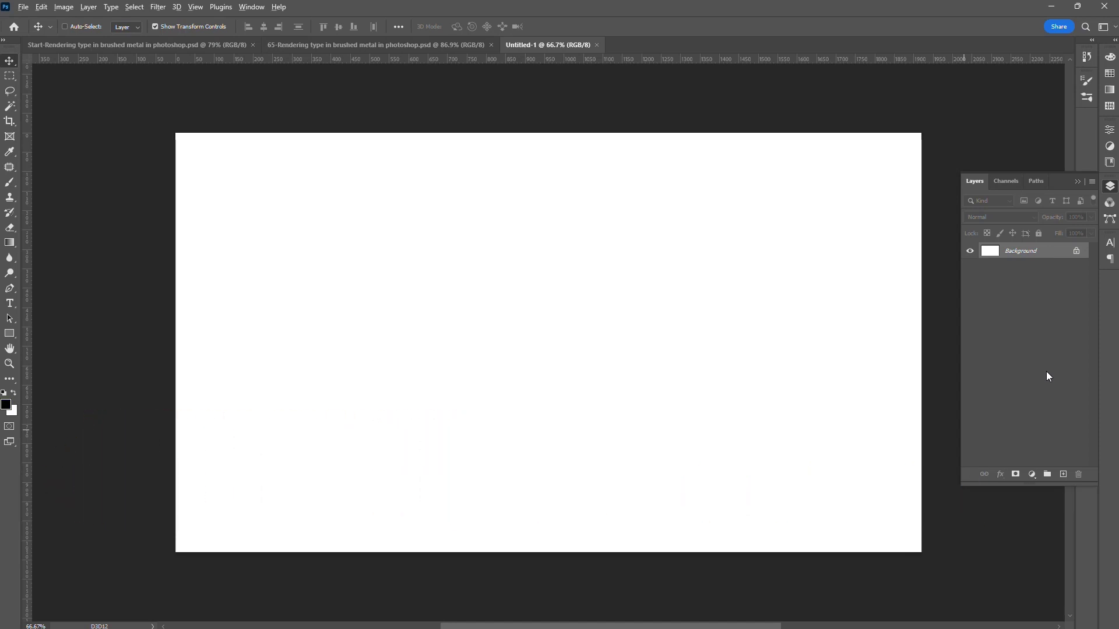
key(alt+BackSpace)
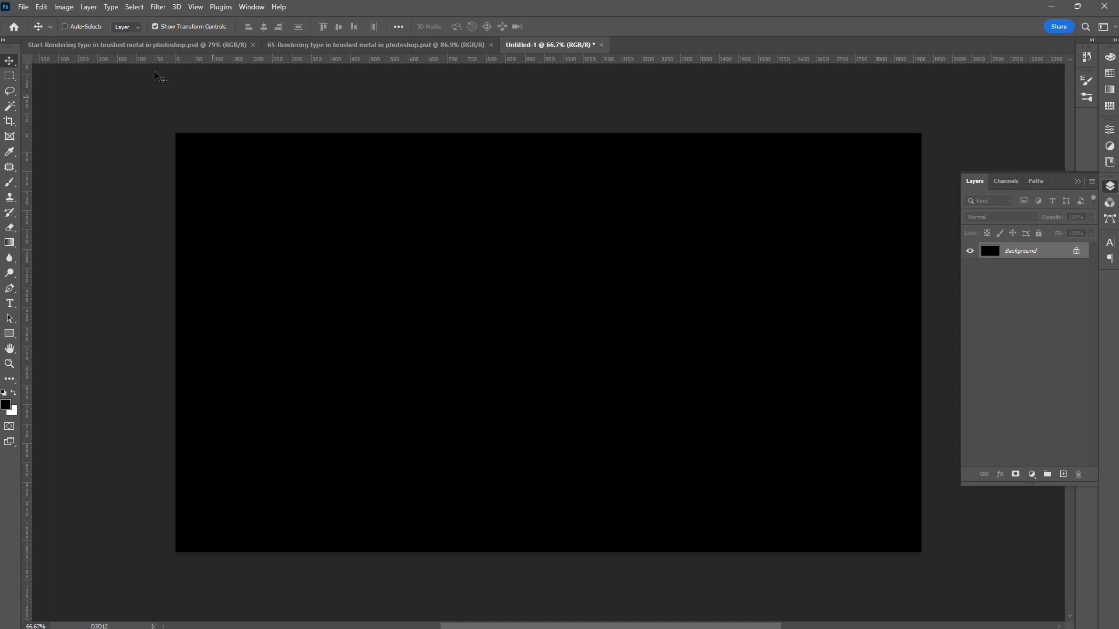
- Convert the new document to Grayscale mode, discarding the color information
click(63, 7)
mouse_move(75, 26)
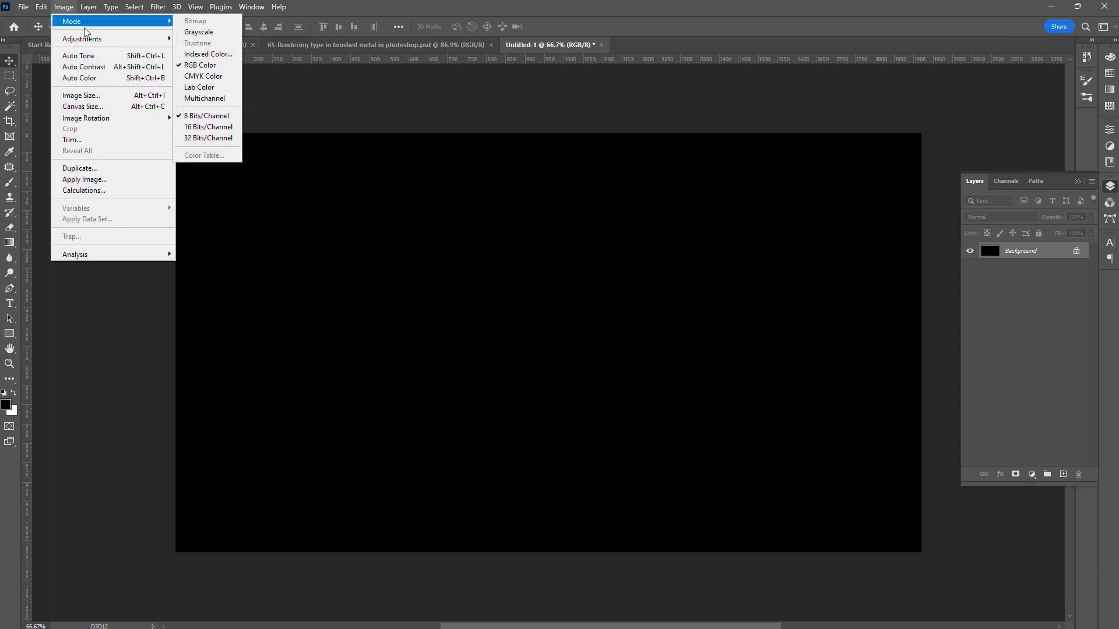
click(199, 32)
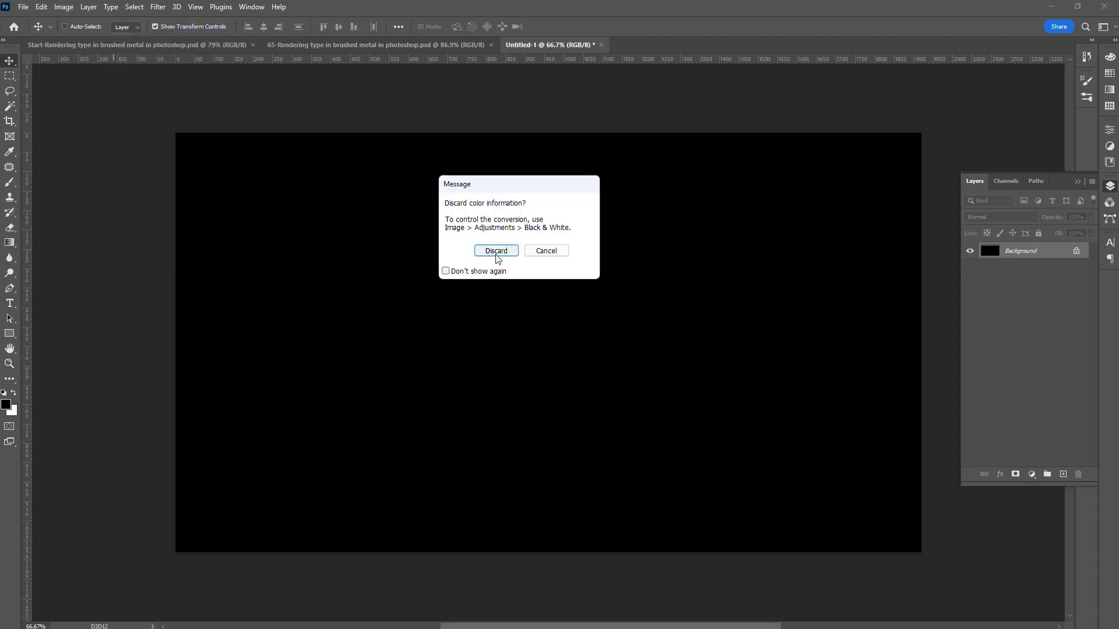
click(496, 252)
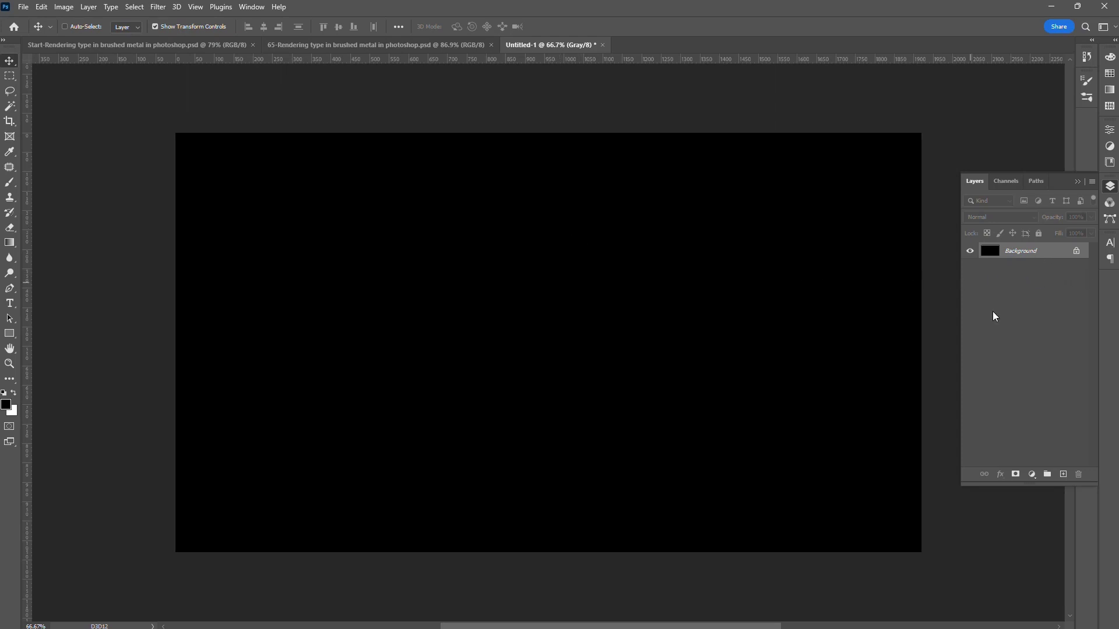
- Convert the Background layer to a smart object and rename it "black"
right_click(1052, 255)
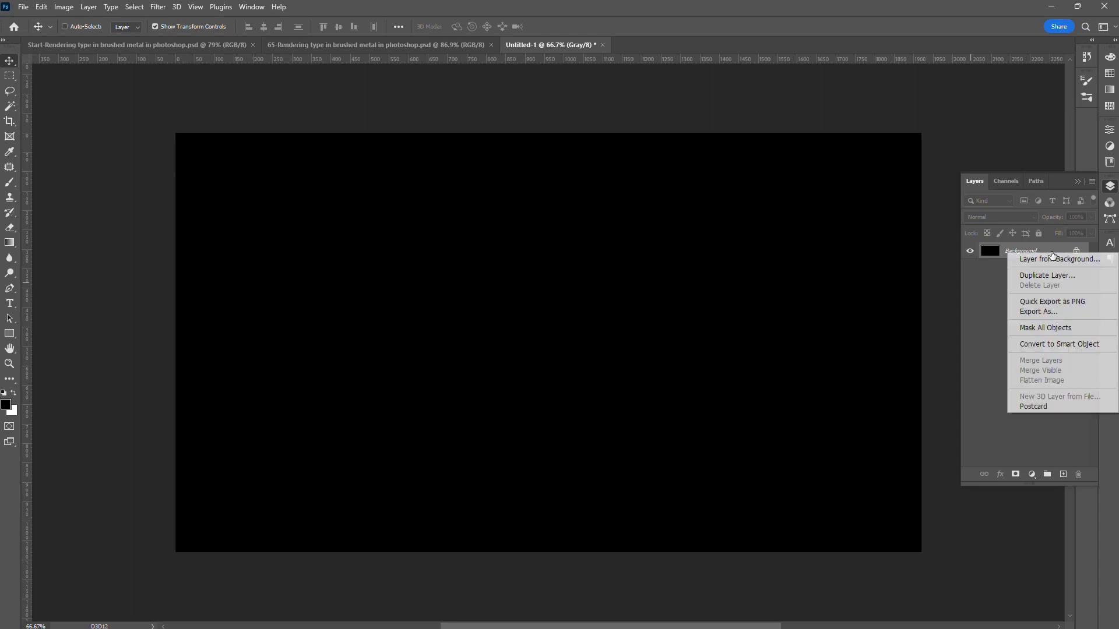
click(1077, 344)
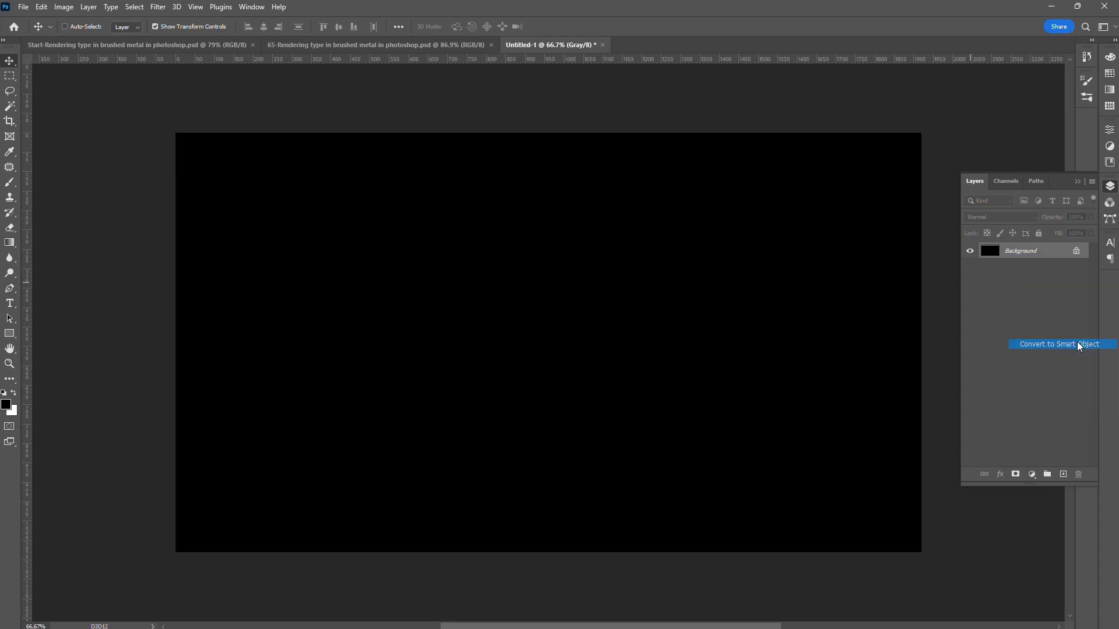
double_click(1014, 251)
text(black)
key(Return)
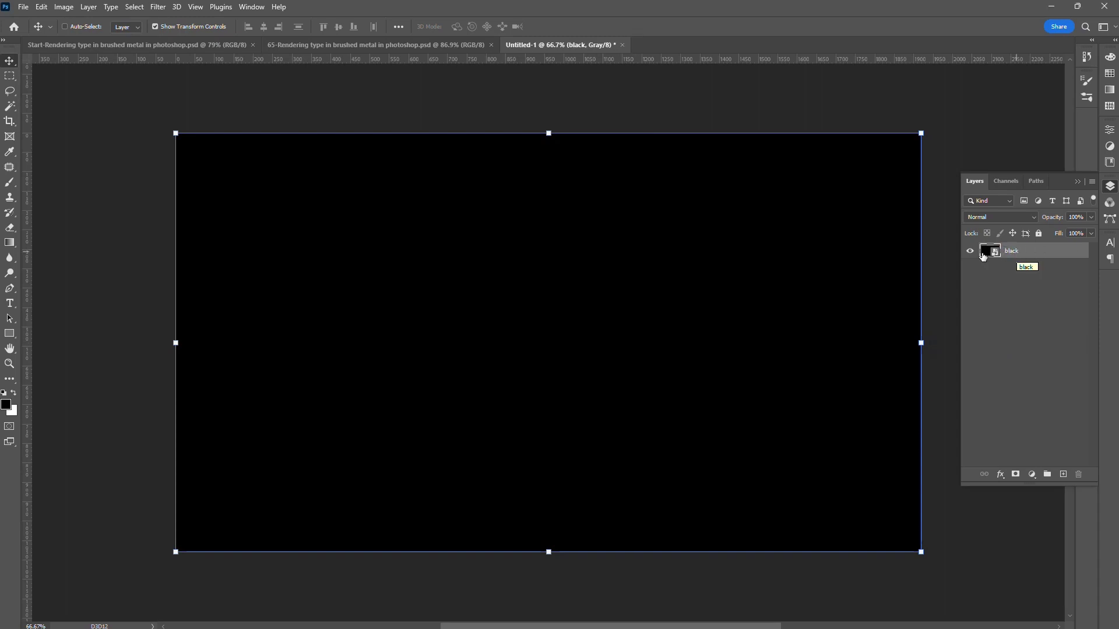
- Apply an Add Noise filter to the black layer with an amount of 100% and Gaussian distribution
click(157, 7)
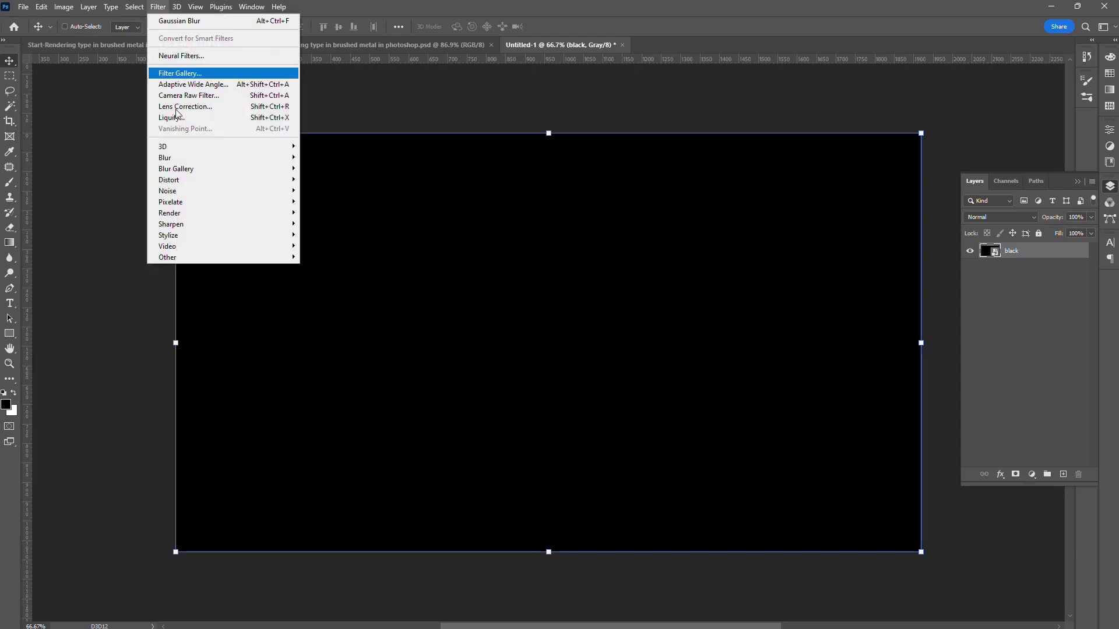
mouse_move(200, 195)
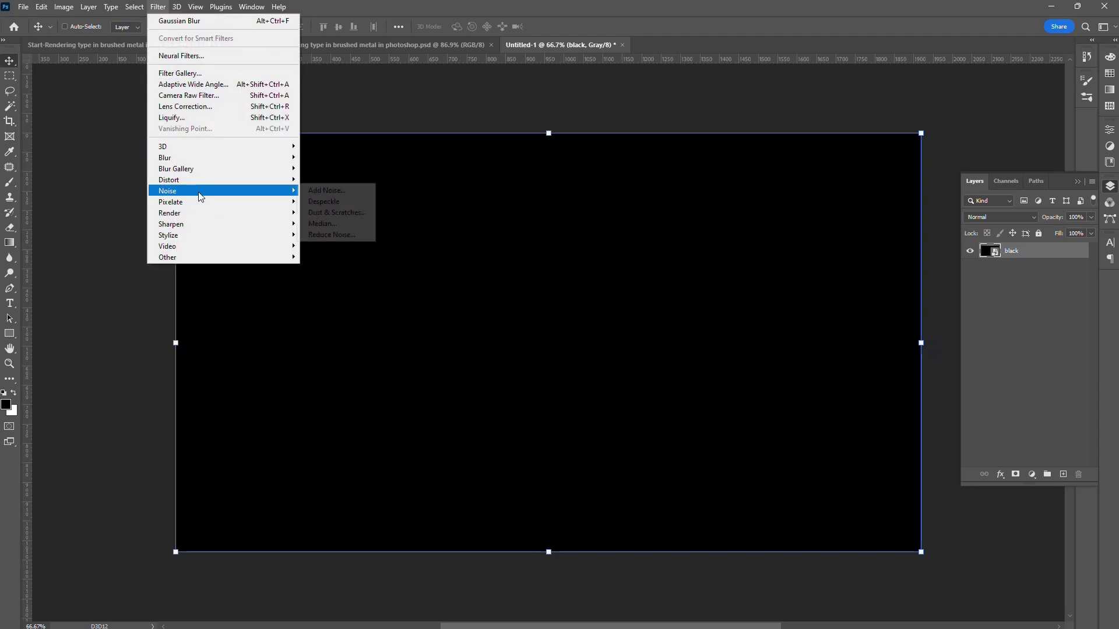
click(324, 194)
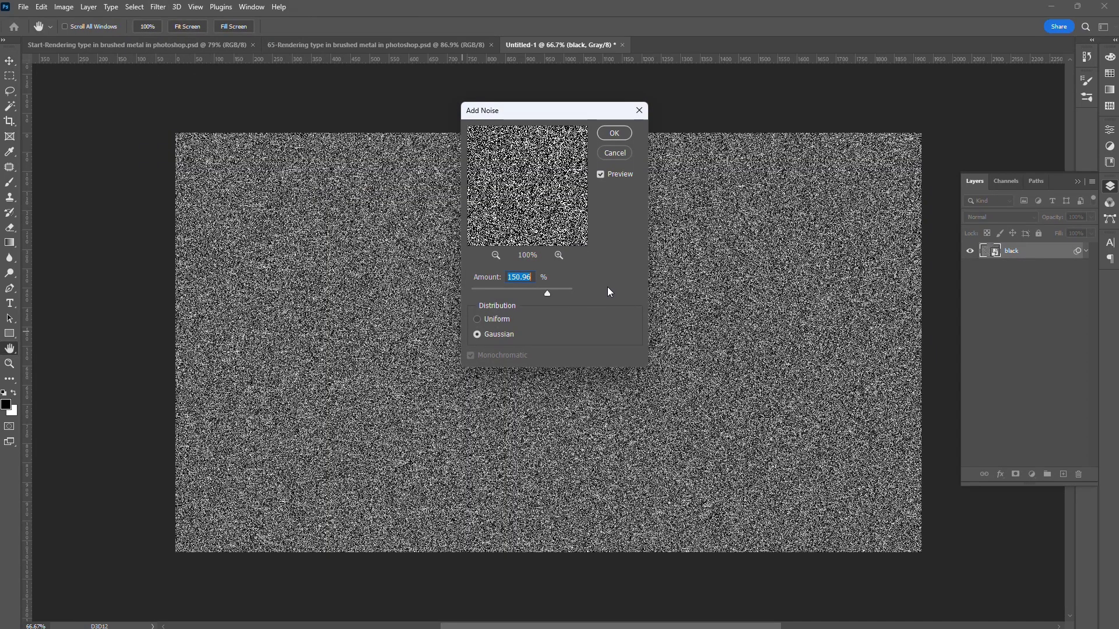
text(100)
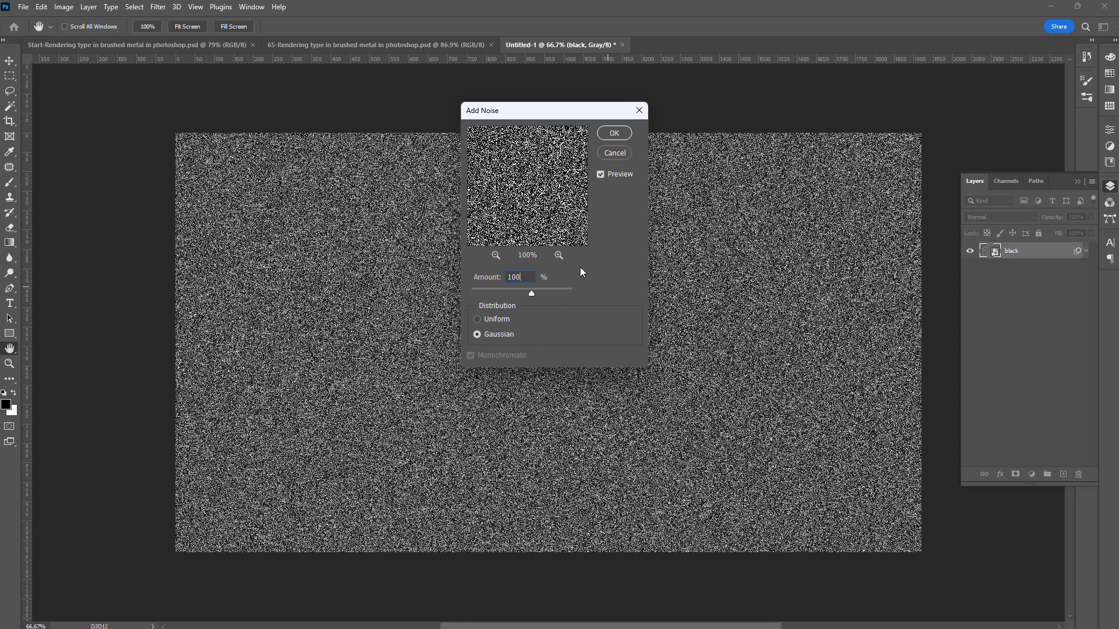
click(619, 136)
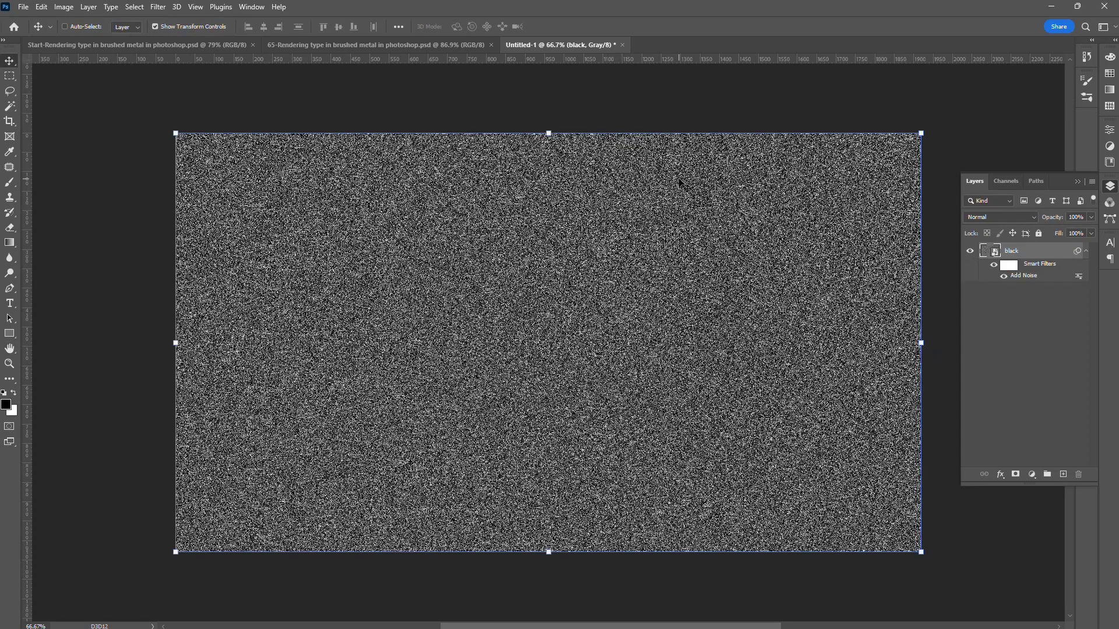
- Apply a Motion Blur filter to the black layer with a 25° angle and a 500 pixel distance
click(161, 8)
mouse_move(188, 159)
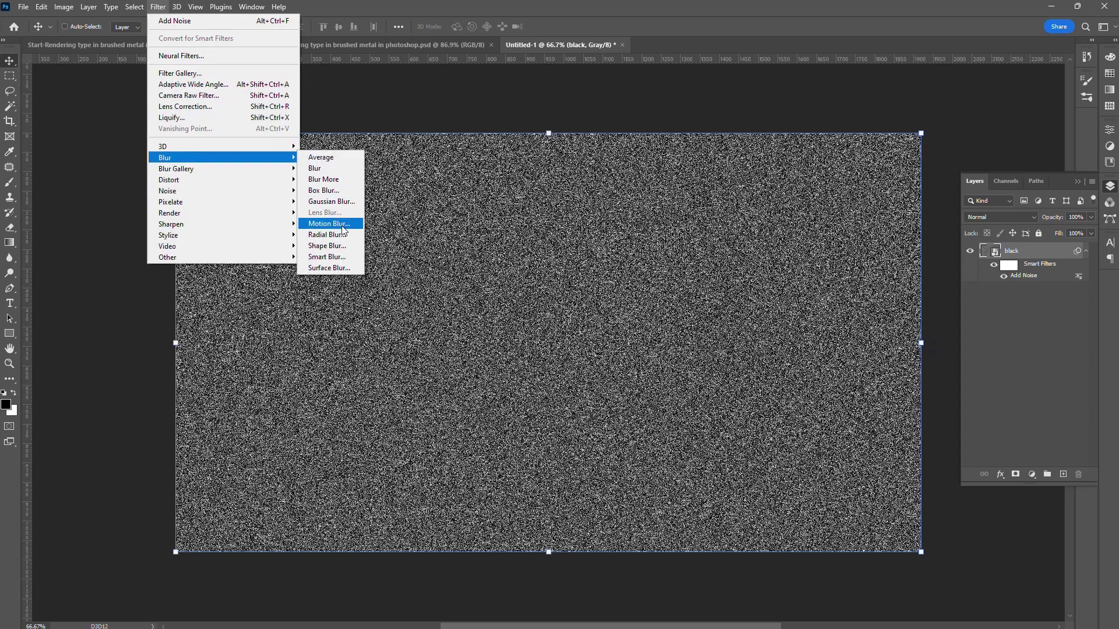
click(328, 224)
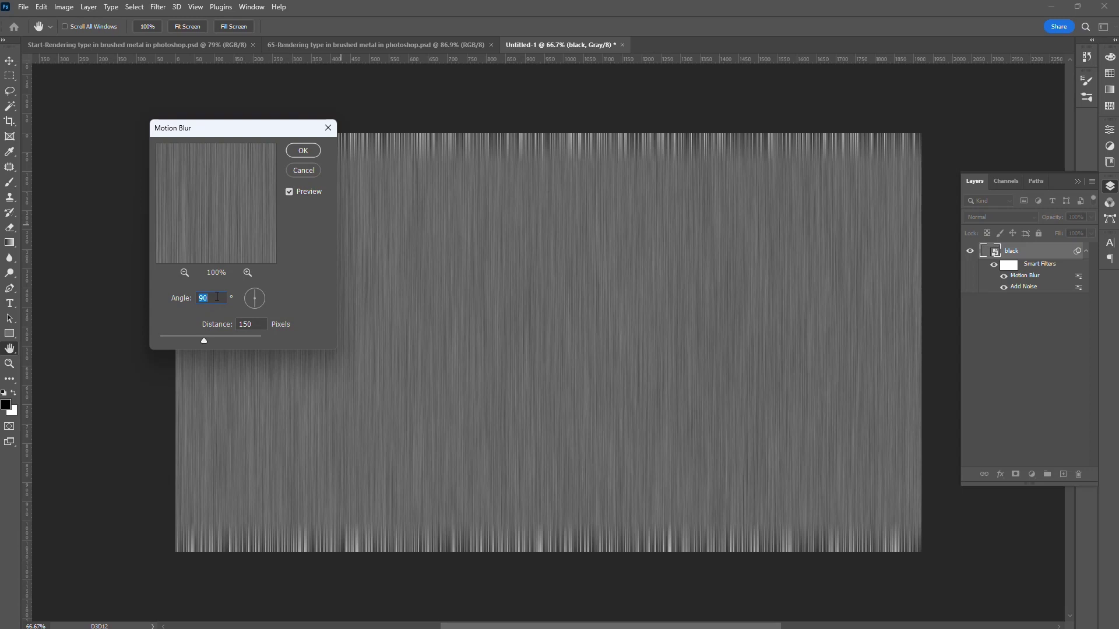
text(25)
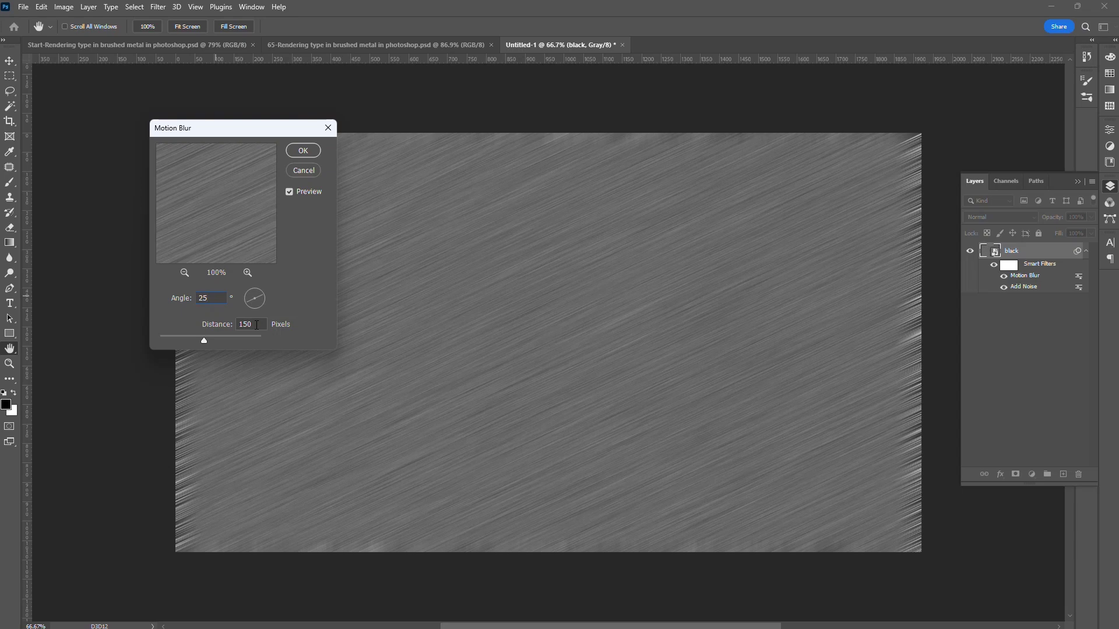
double_click(256, 324)
text(500)
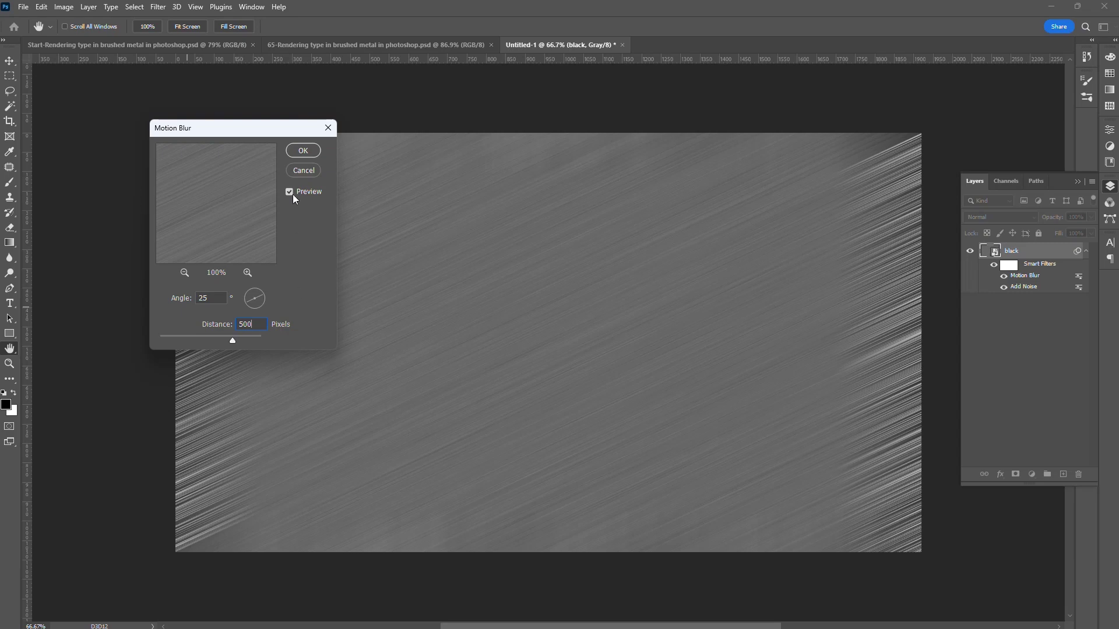
click(303, 153)
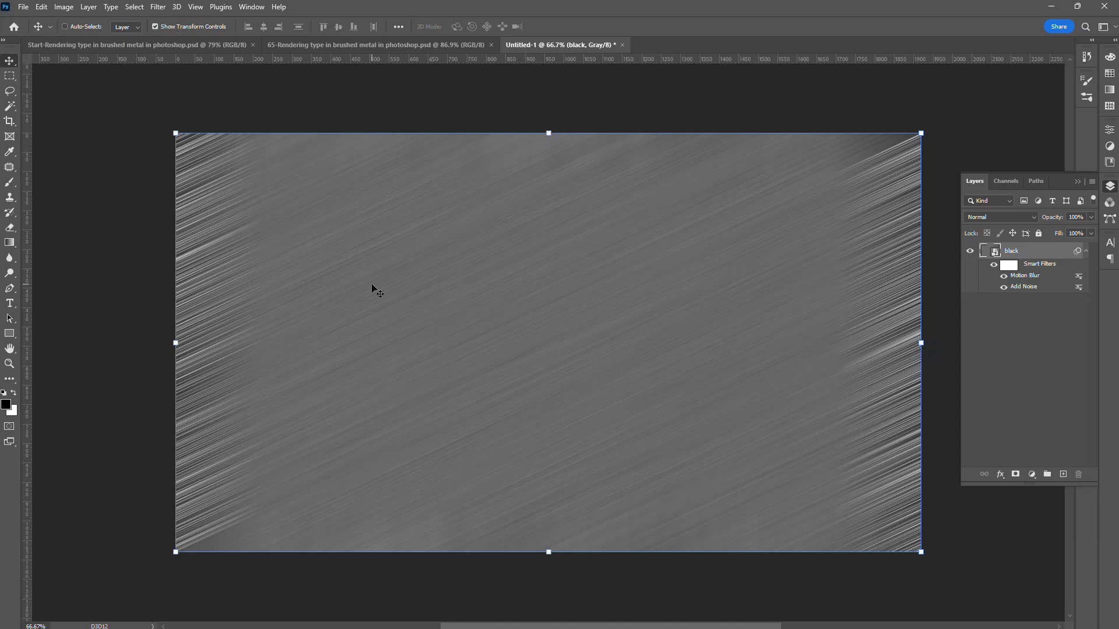
- Scale the black layer proportionally to 150% with Free Transform so the streaked edges fall outside the canvas
click(41, 7)
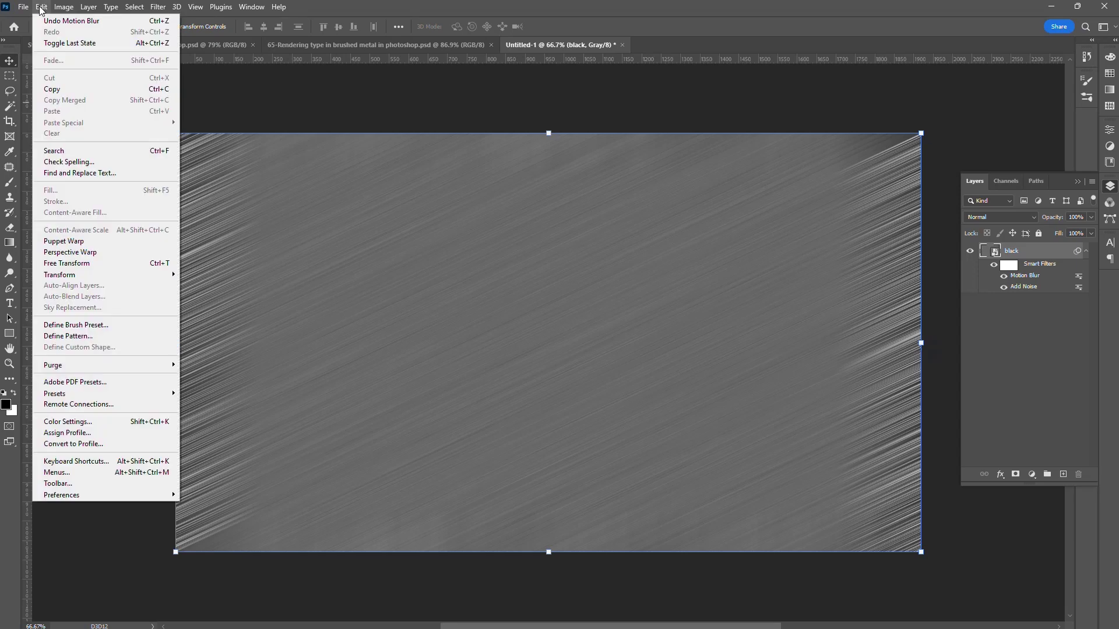
click(103, 265)
click(558, 240)
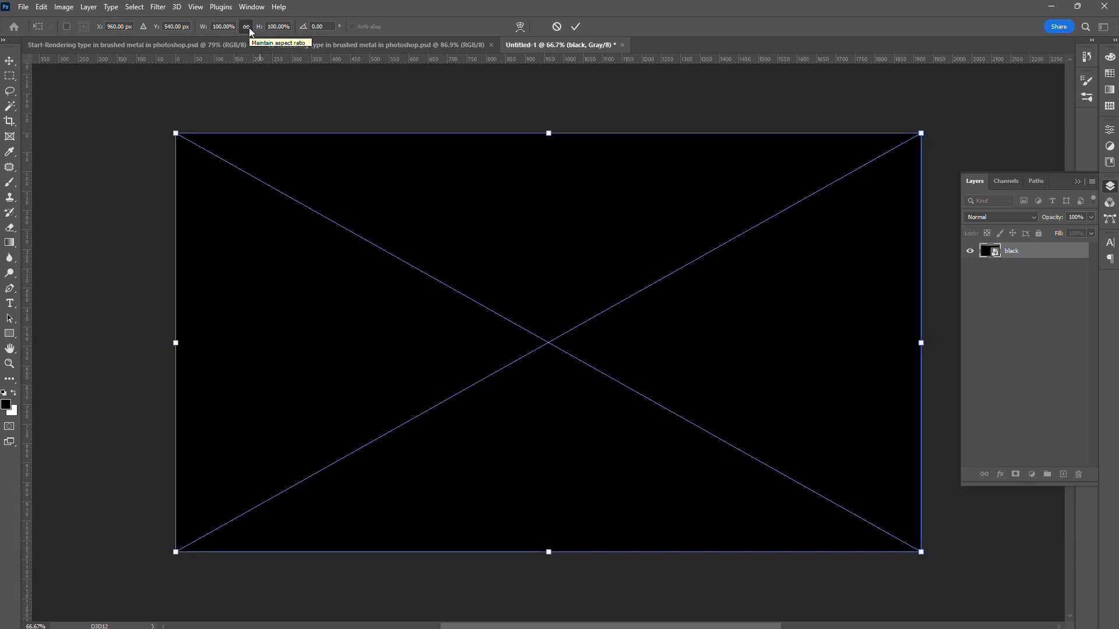
click(218, 26)
text(150)
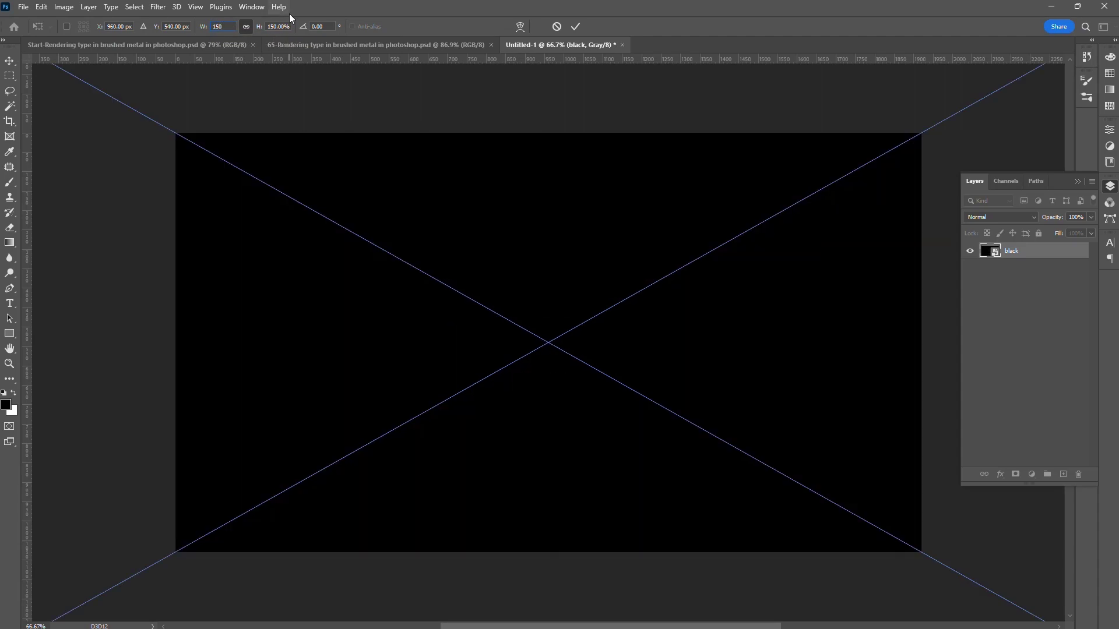
key(Return)
key(Return)
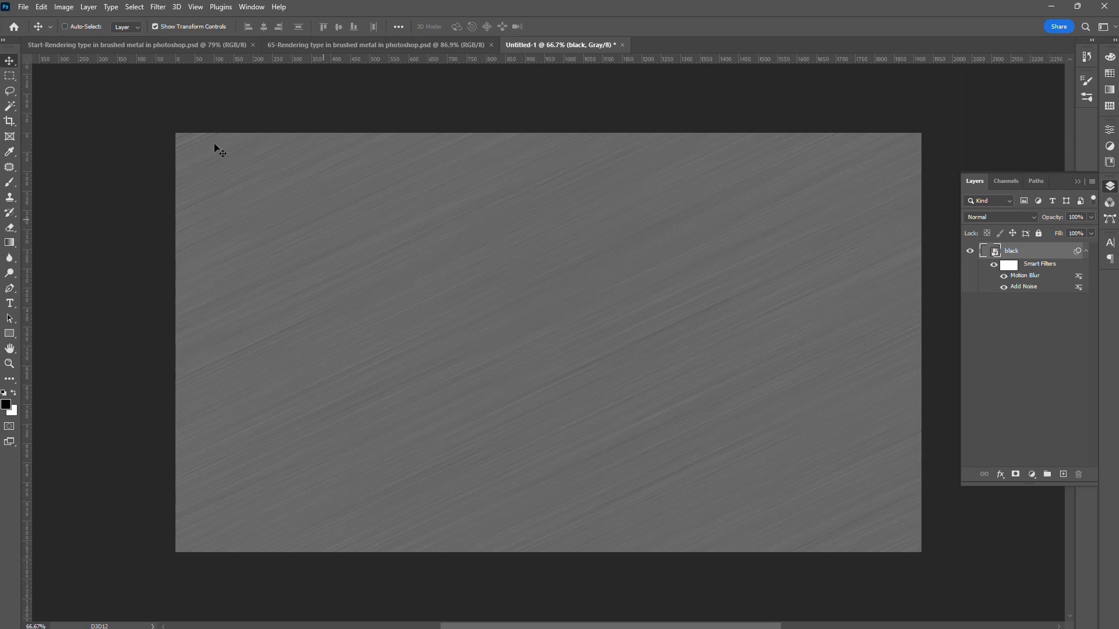
- Apply an Emboss filter to the black layer with angle 135°, height 1 pixel and amount 100%
click(158, 6)
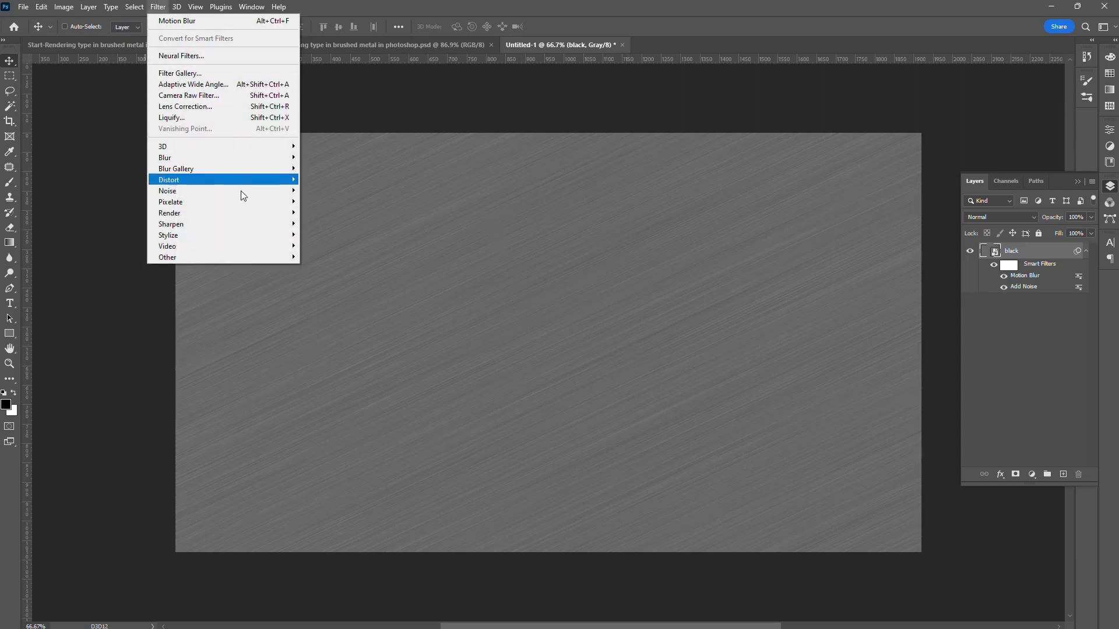
mouse_move(267, 239)
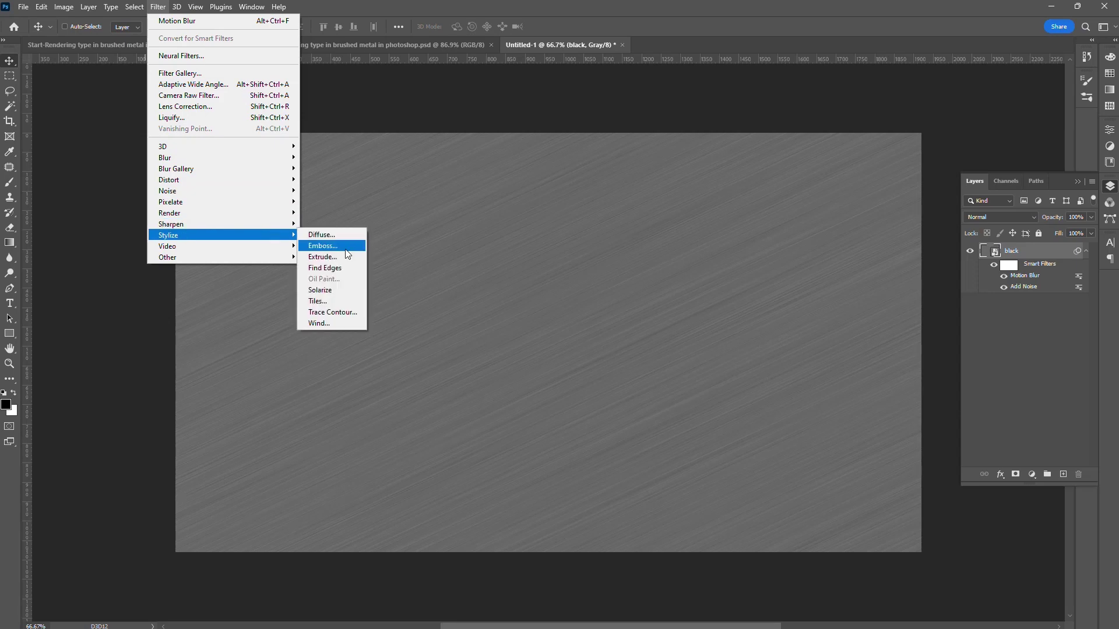
click(347, 254)
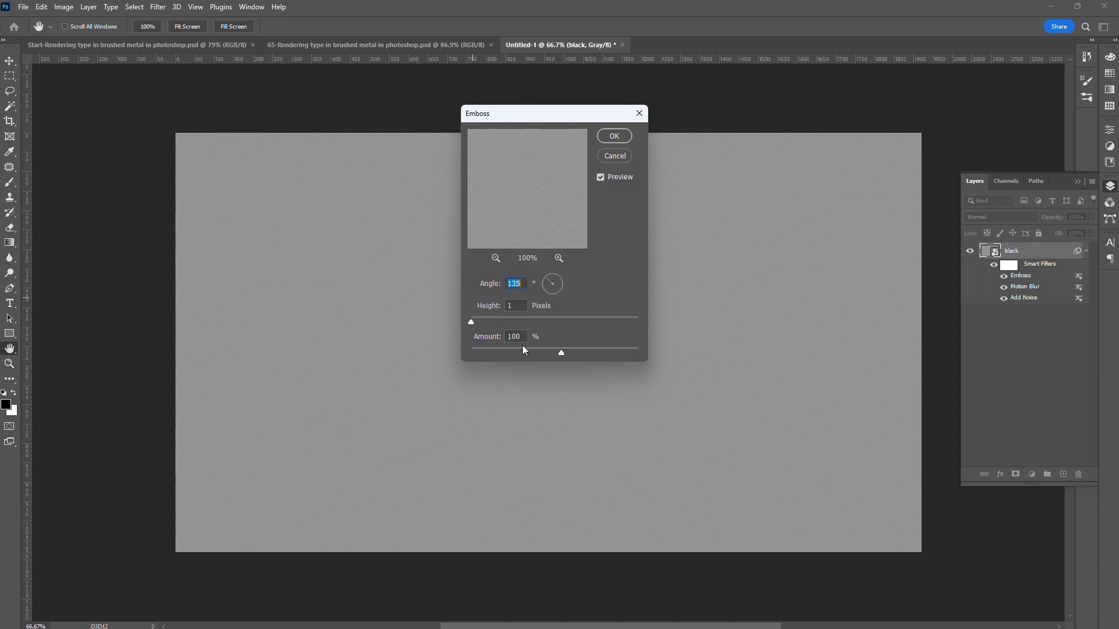
click(615, 137)
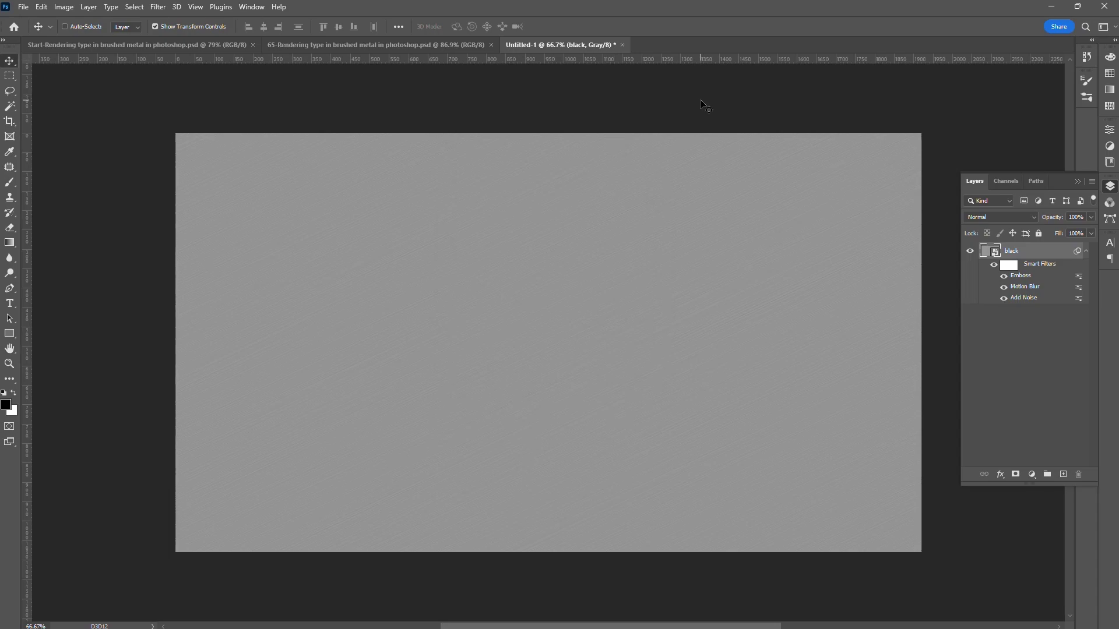
- Define the texture as a pattern named "brushed metal" and return to the start document with the BRAZE lettering
click(41, 7)
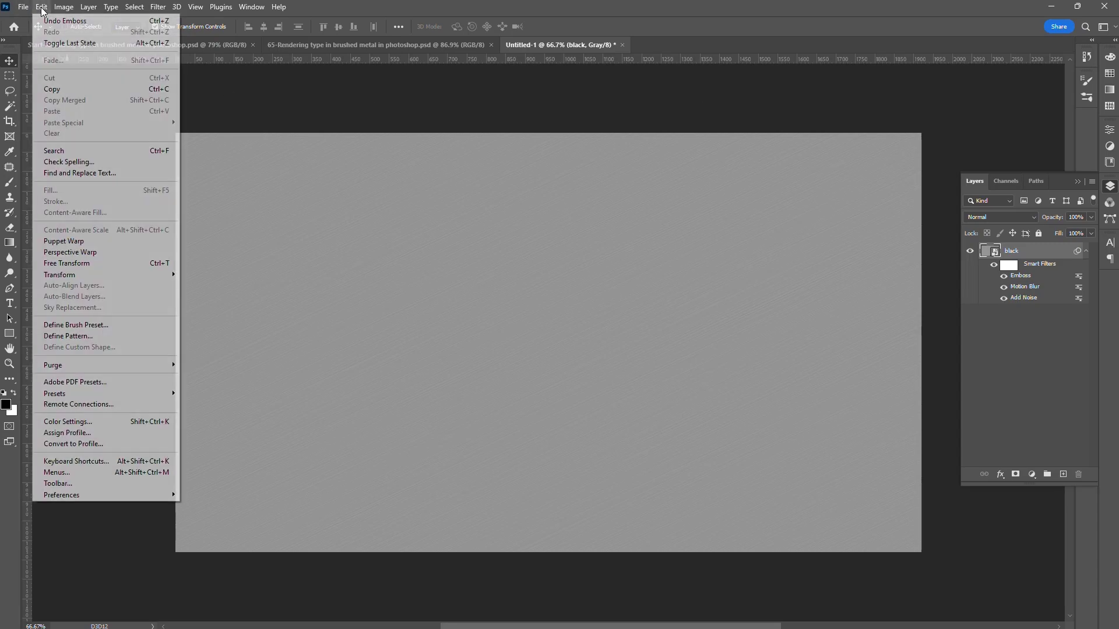
click(102, 336)
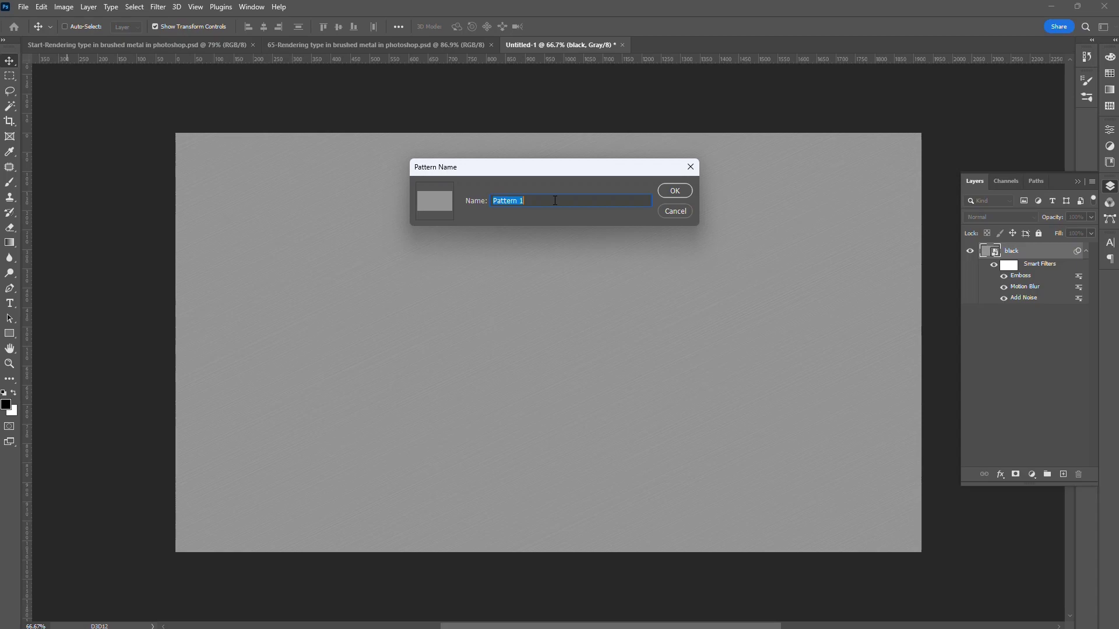
text(brushed metal)
click(679, 190)
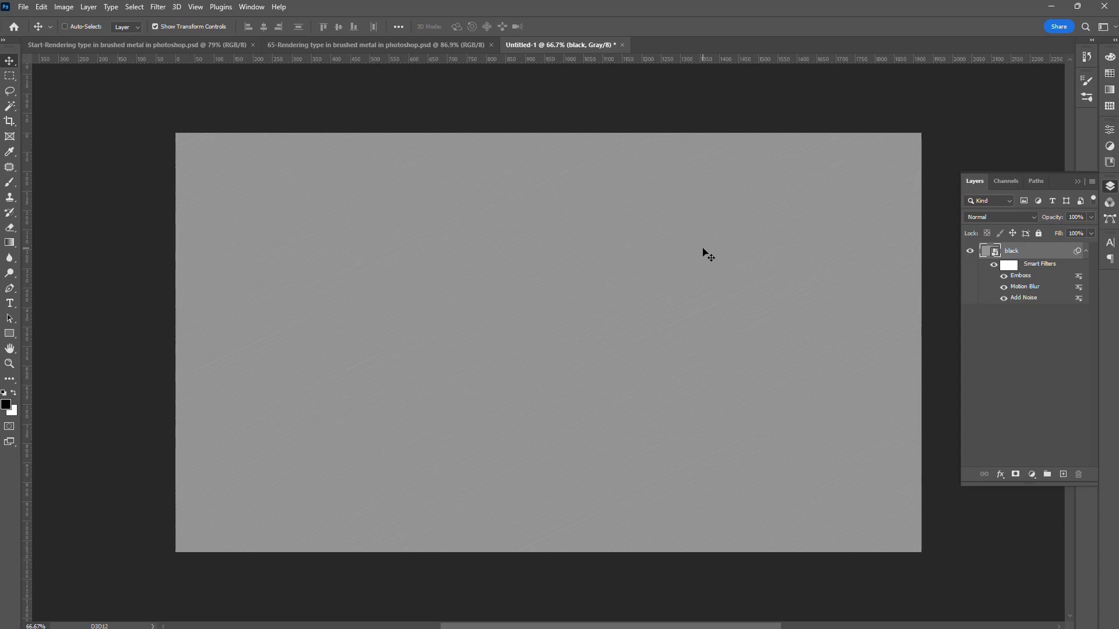
click(77, 44)
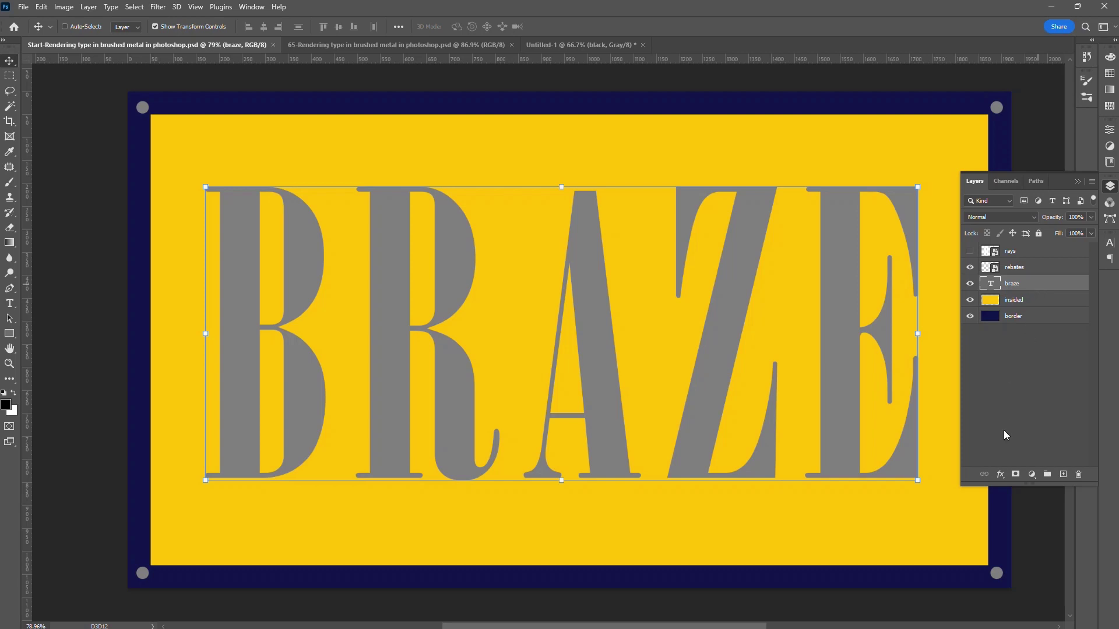
- Add a reversed, reflected Gradient Overlay from black to gray 808080 to the braze layer, with Overlay blending, 70% opacity and a 110° angle
click(998, 476)
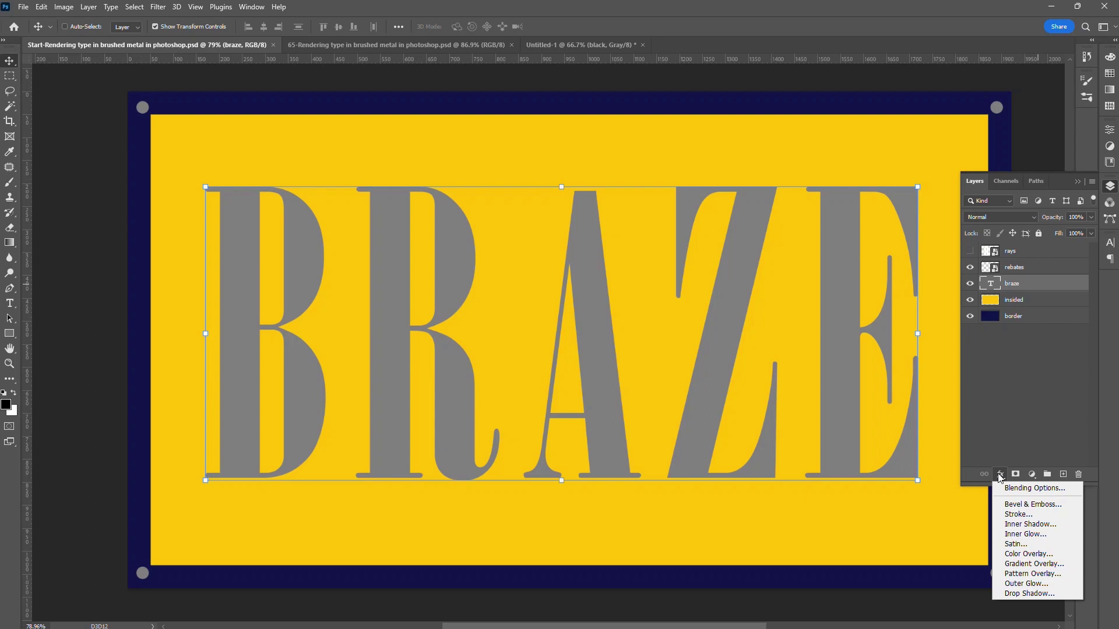
click(1055, 565)
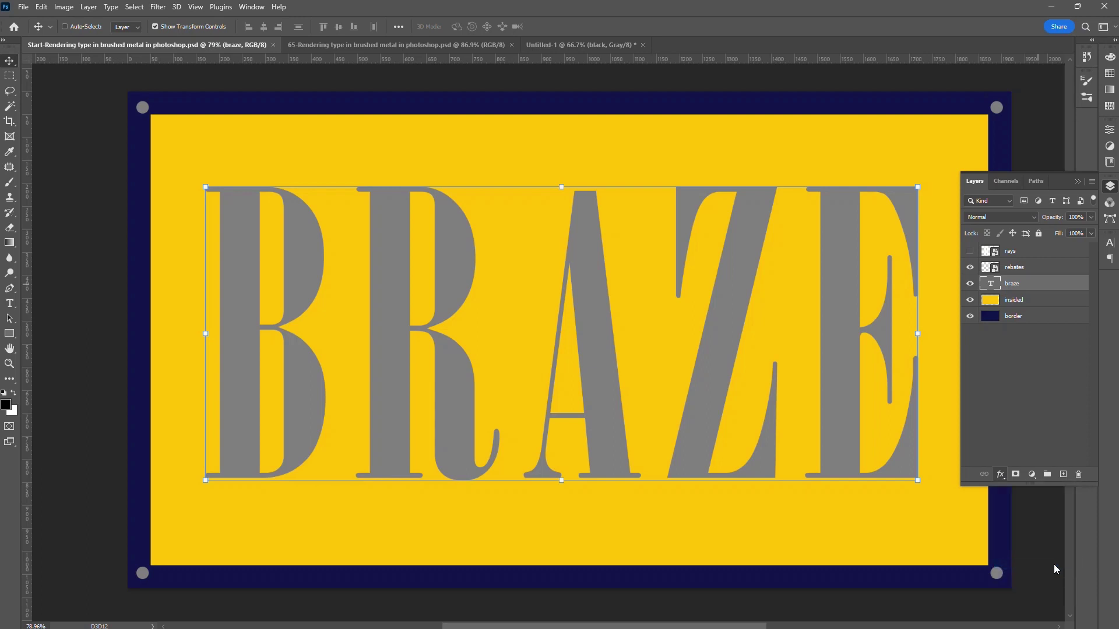
drag(787, 138, 550, 78)
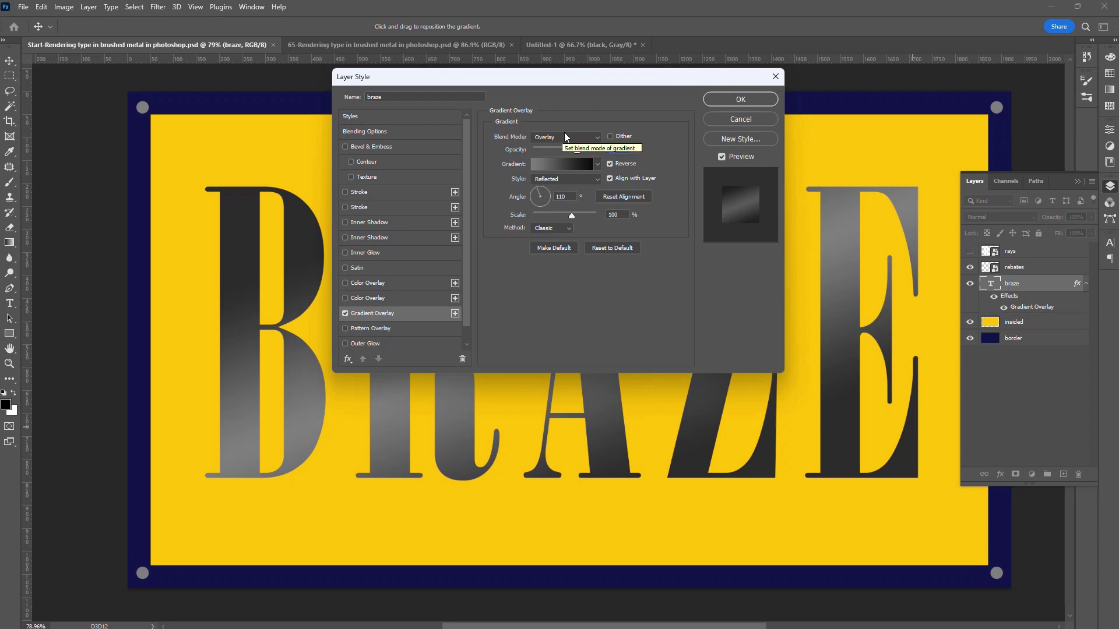
double_click(614, 151)
click(567, 167)
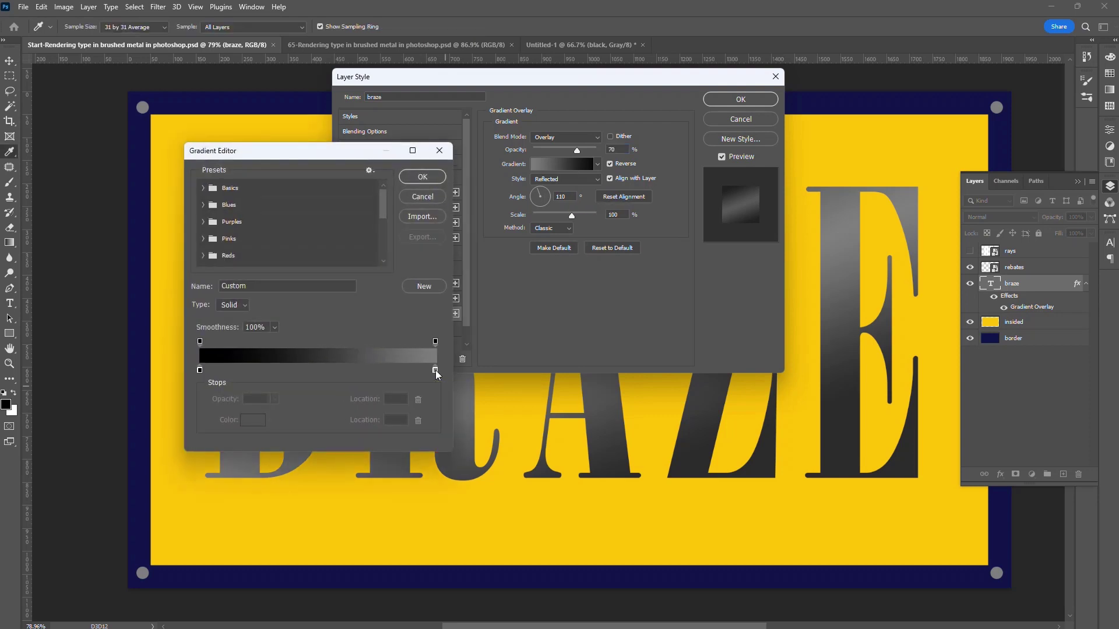
double_click(435, 370)
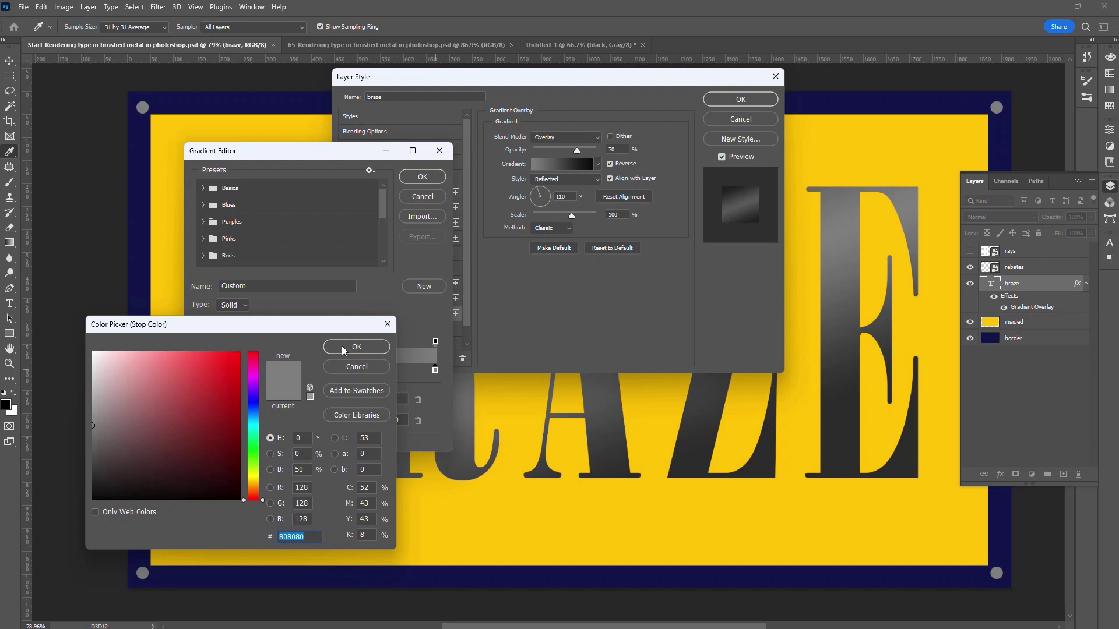
click(357, 346)
click(420, 178)
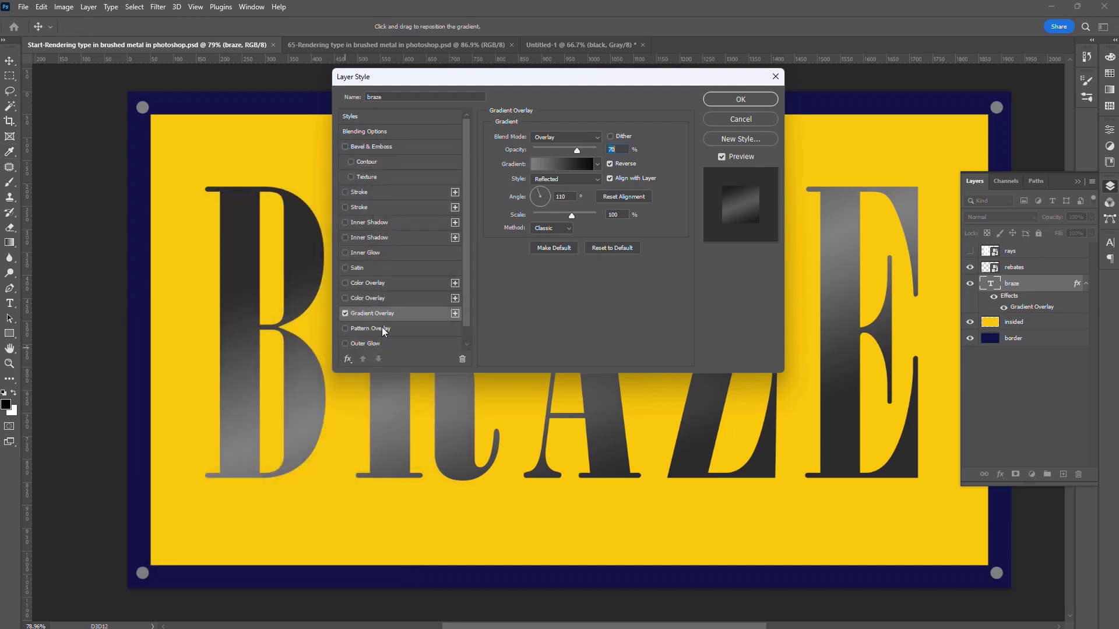
- Add a Pattern Overlay with the brushed metal texture to the braze layer at Normal mode, 50% opacity and 130% scale, snapped to origin
click(376, 328)
drag(408, 77, 645, 38)
scroll(297, 248, up, 3)
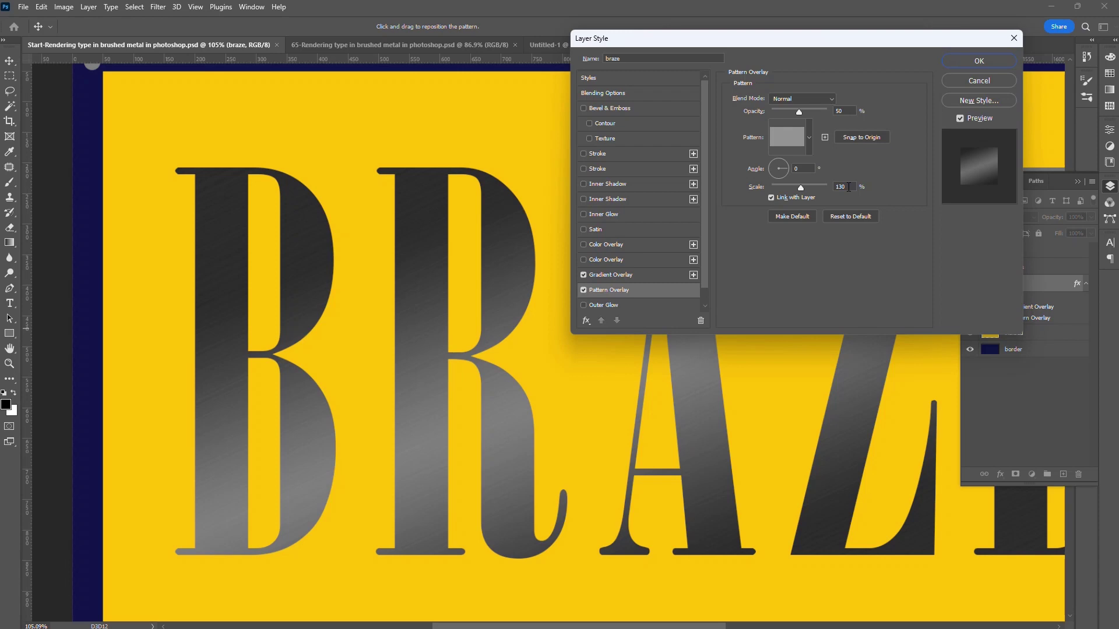
click(862, 138)
- Add an Inner Bevel with Chisel Hard technique, depth 500%, size 6 px and direction Up to the braze layer
click(616, 110)
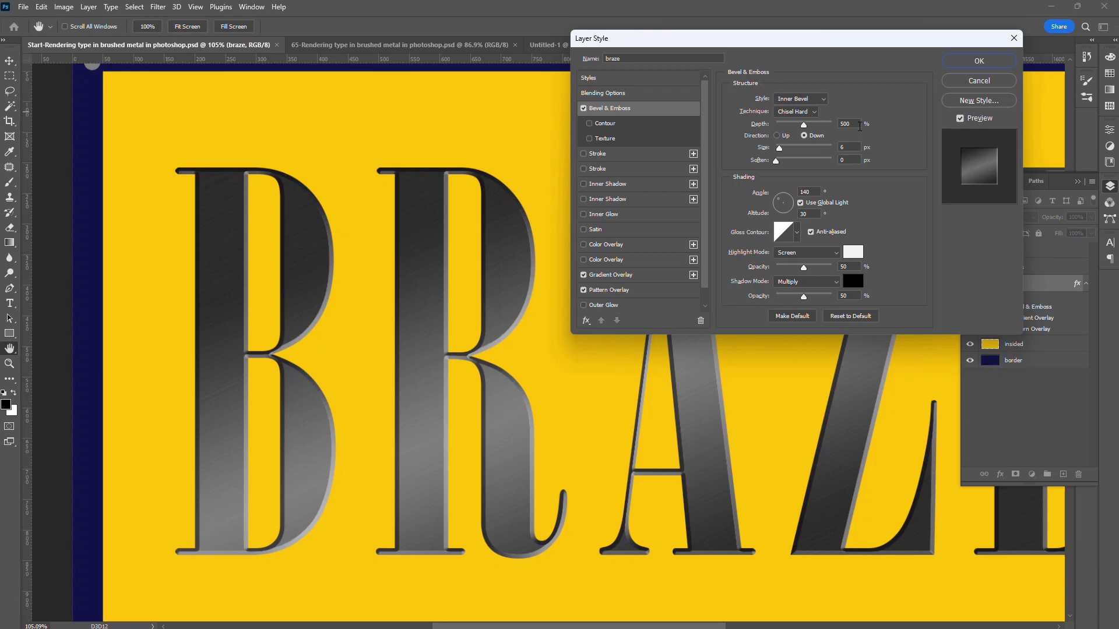
click(777, 136)
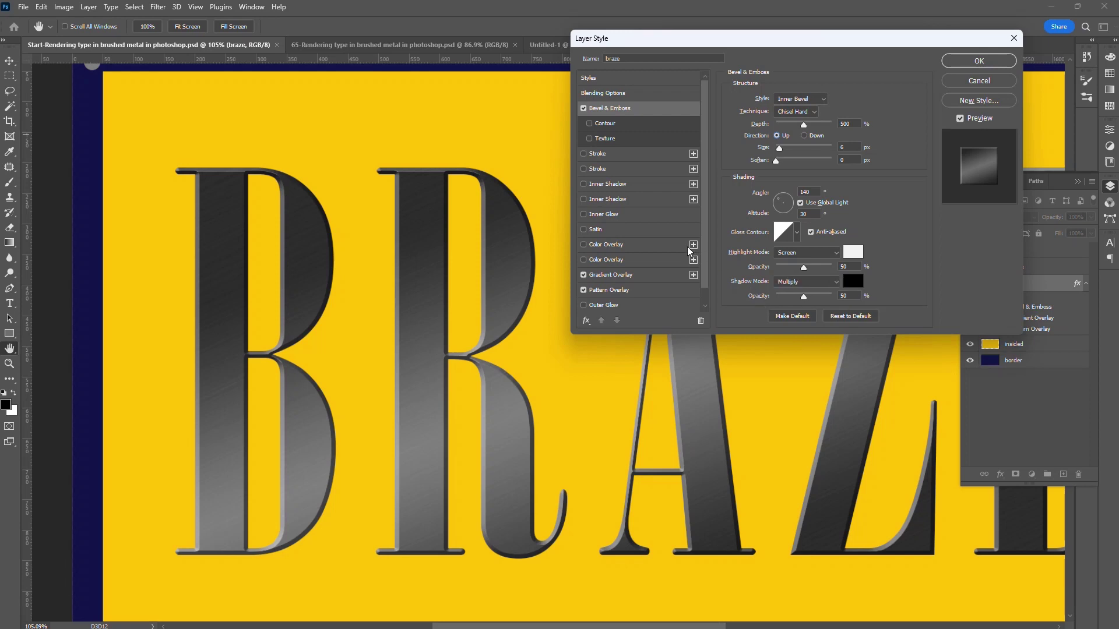
- Add a Drop Shadow to the braze layer with distance 10 px and size 10 px, and apply the layer style
scroll(668, 243, down, 1)
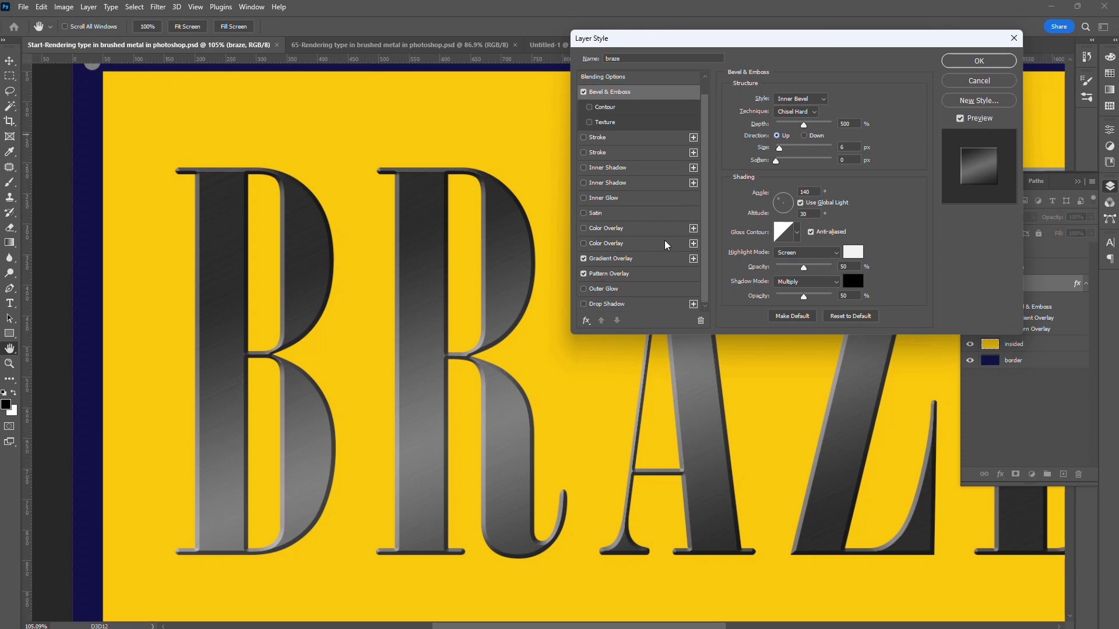
click(615, 306)
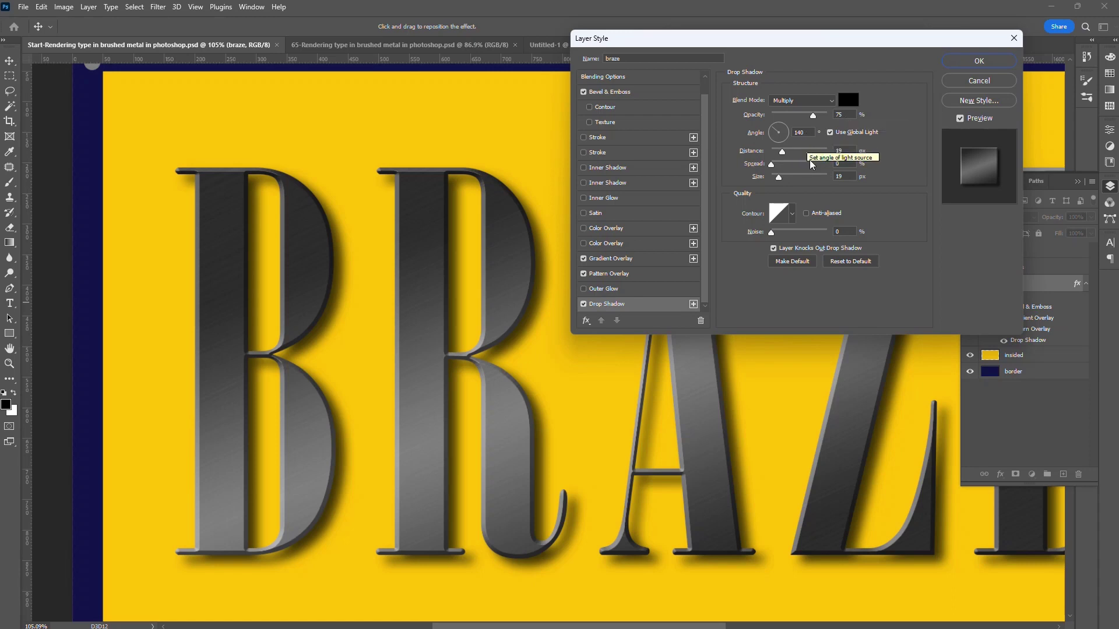
double_click(837, 150)
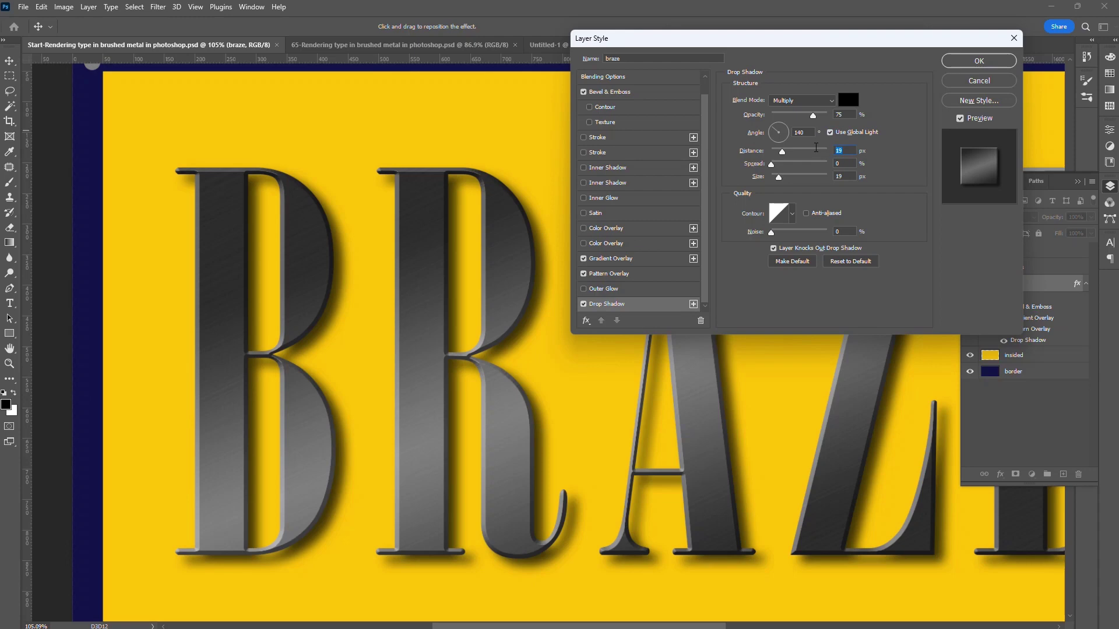
text(10)
double_click(839, 176)
text(10)
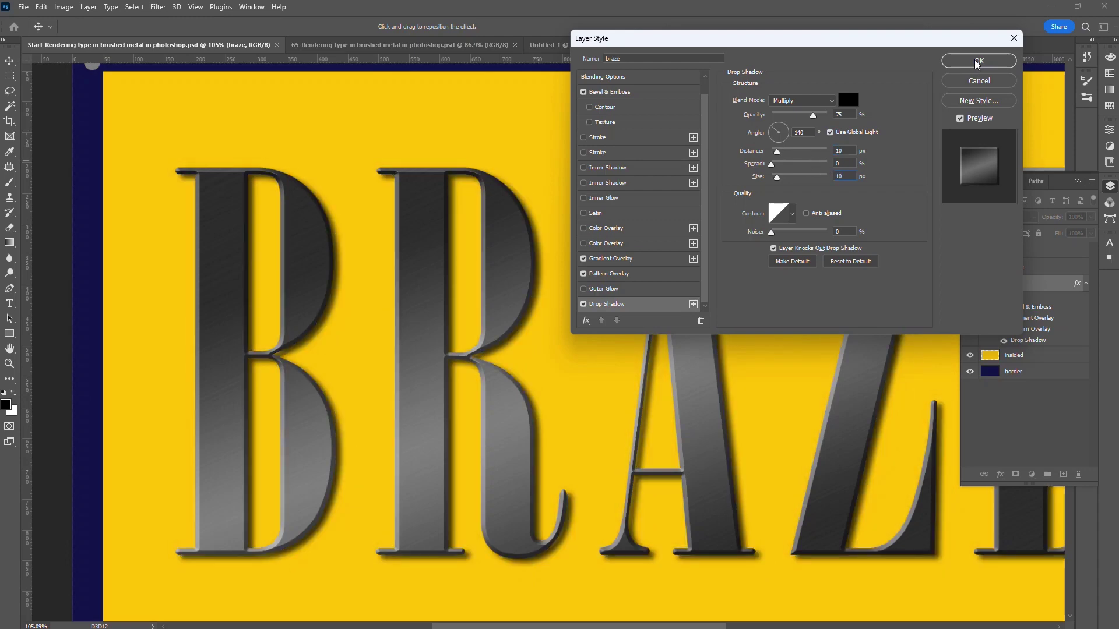
click(978, 60)
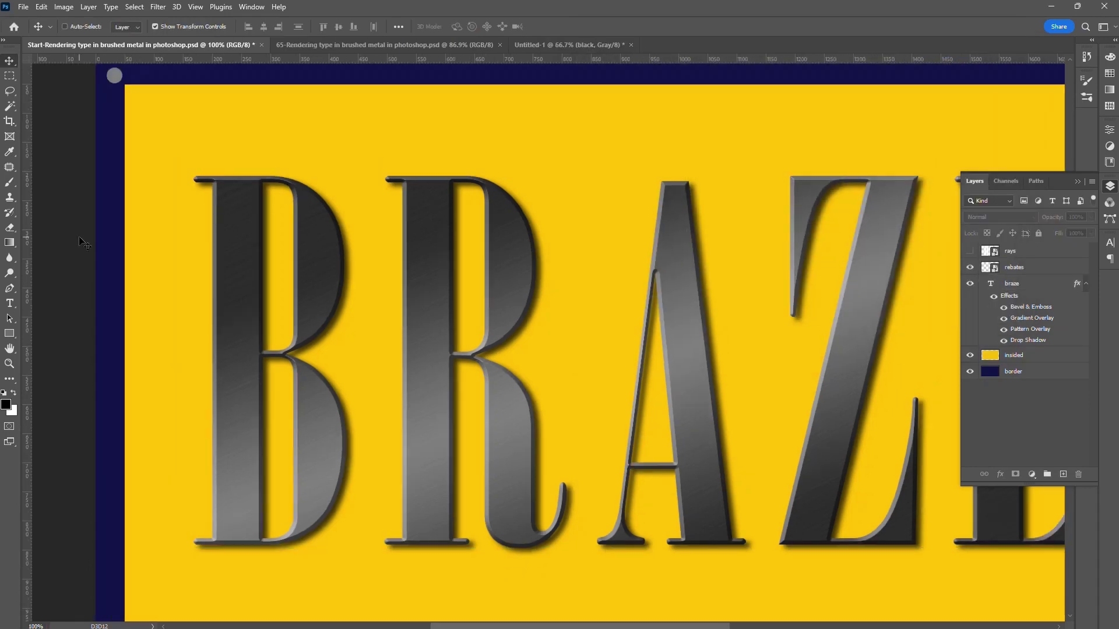
- Copy all effects of the braze layer to the insided layer
key(ctrl+0)
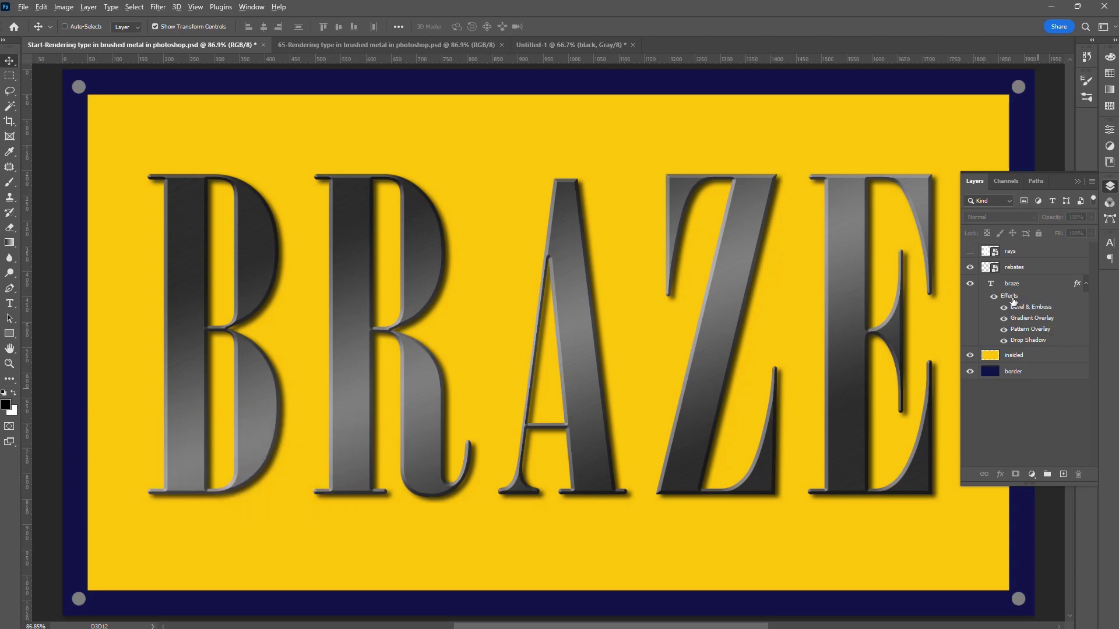
drag(1012, 300, 1031, 356)
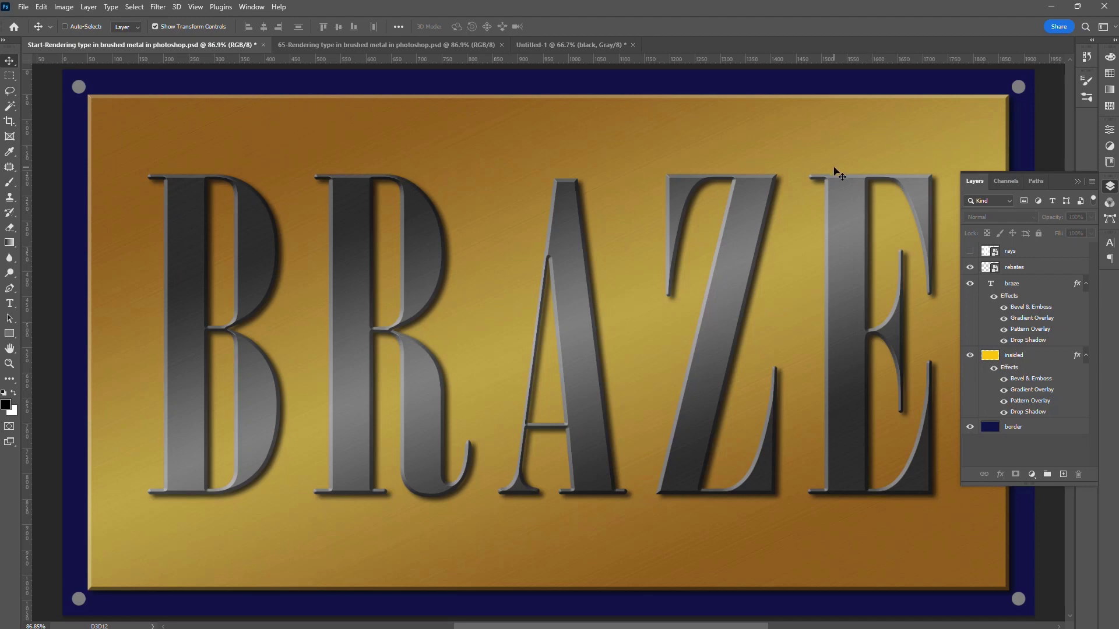
- Set the foreground color to 50% brightness gray and fill the existing pixels of the insided layer with it
click(1038, 360)
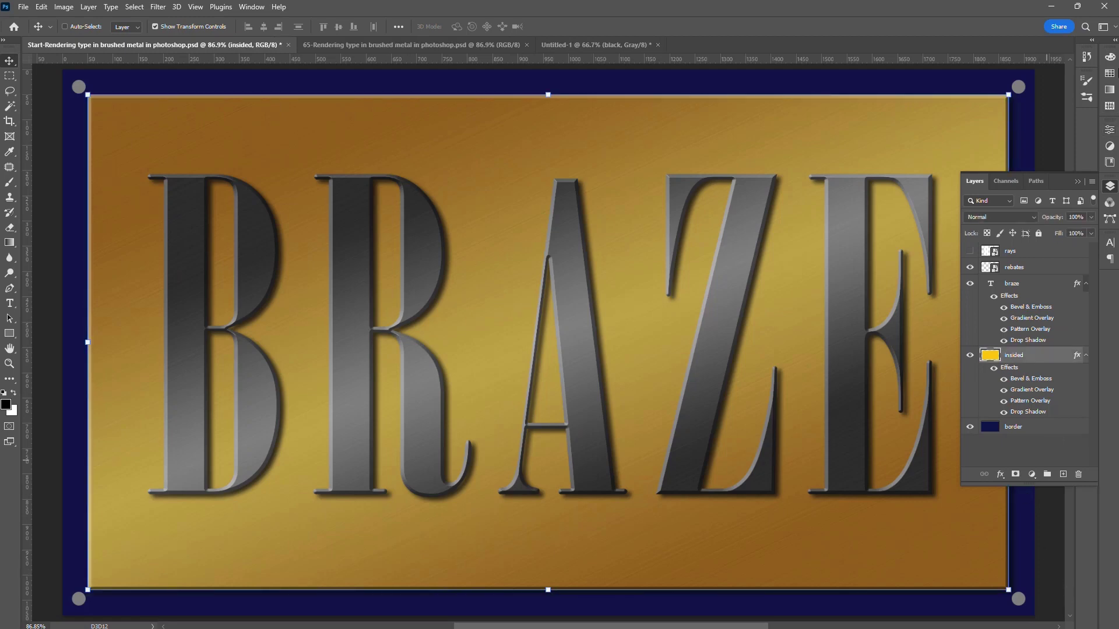
click(1110, 58)
click(1095, 53)
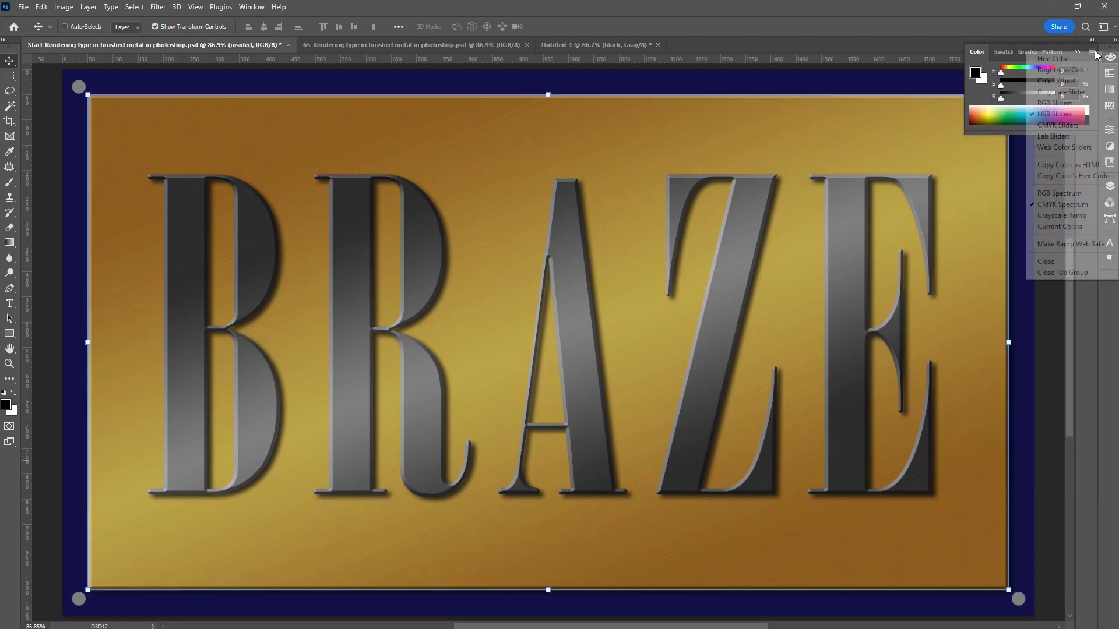
click(1071, 116)
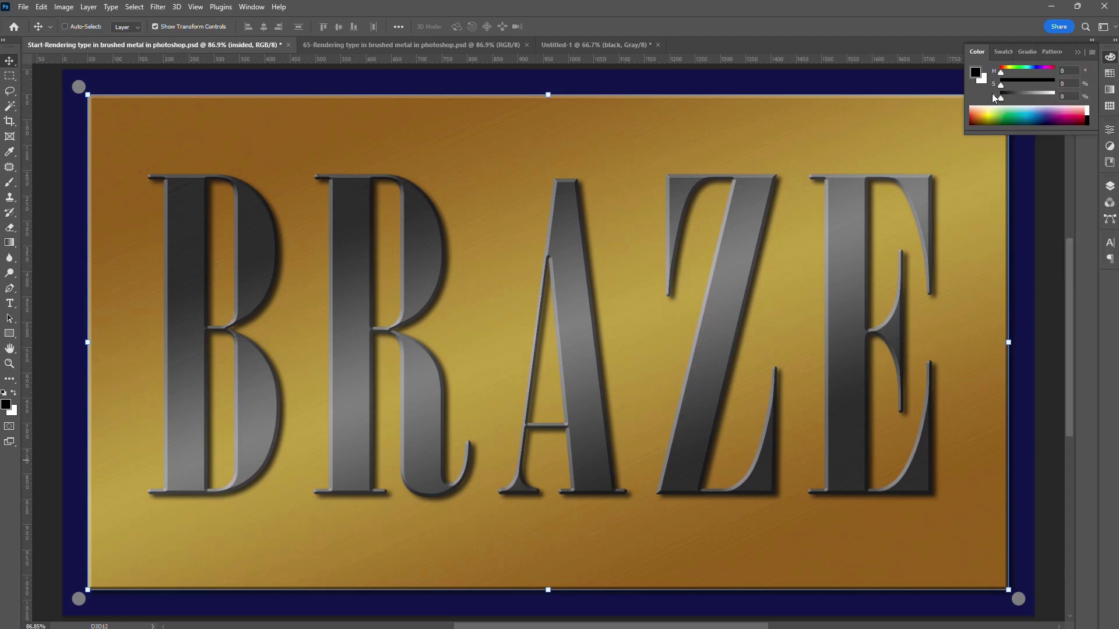
click(1070, 96)
text(50)
key(Return)
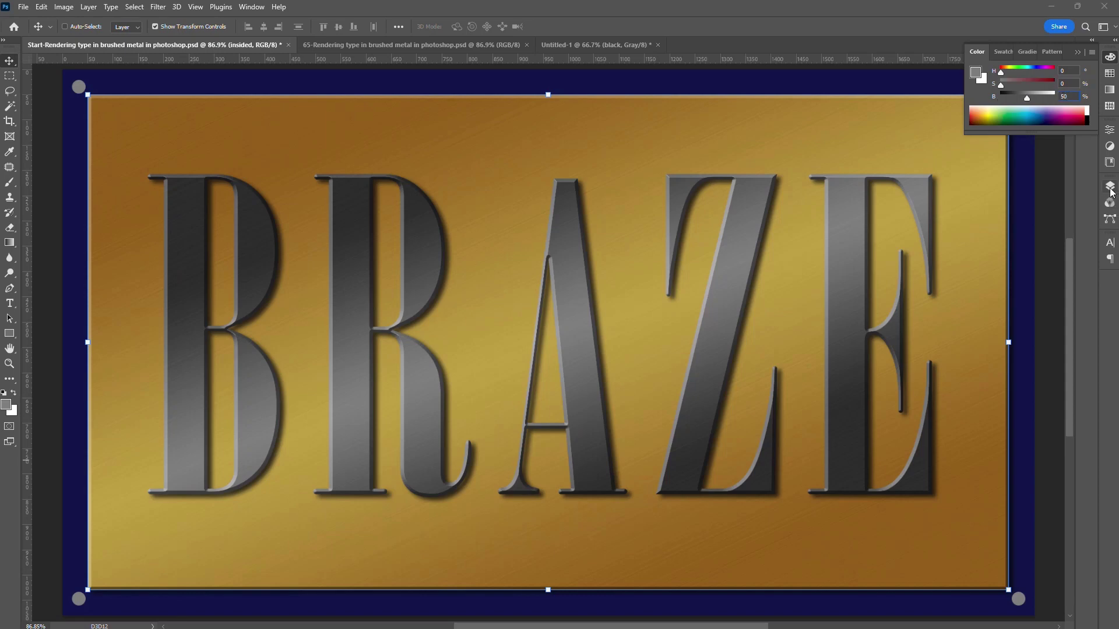
click(1110, 188)
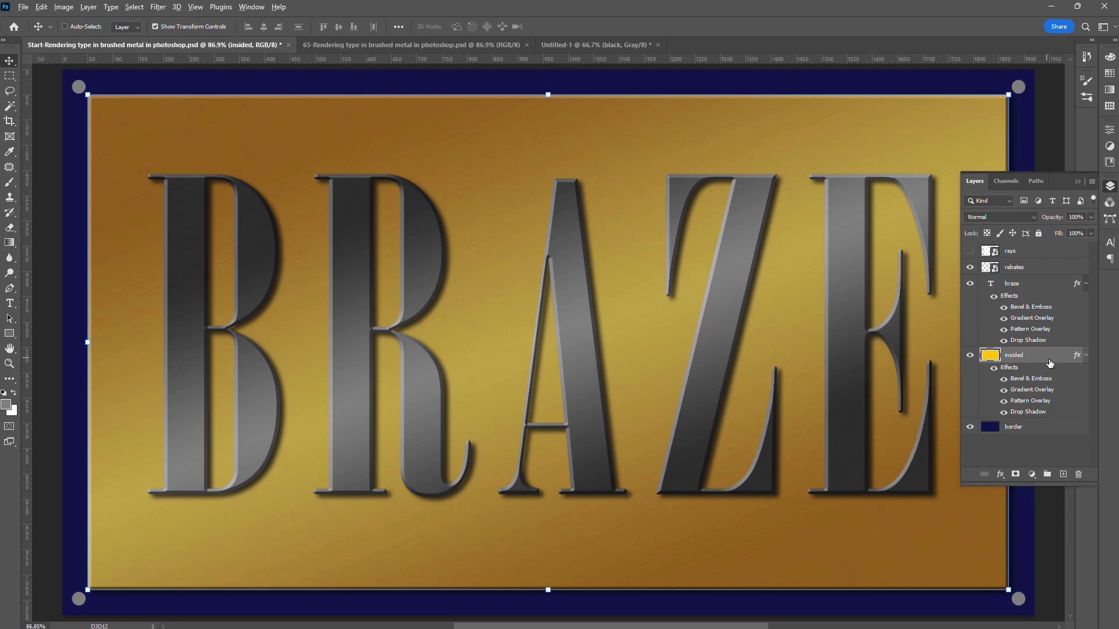
key(shift+alt+BackSpace)
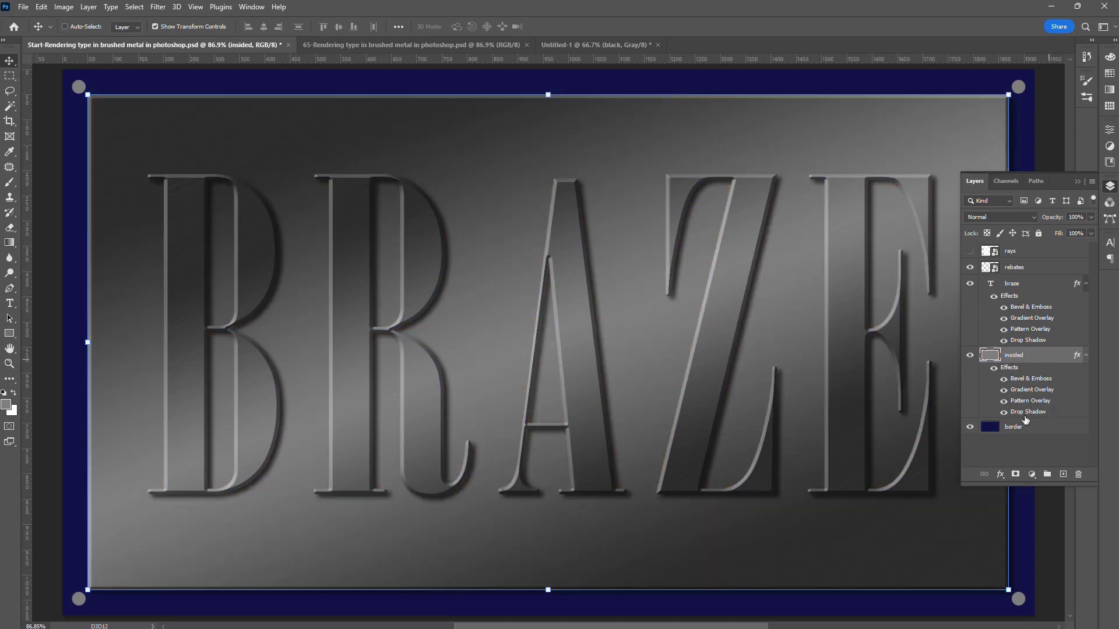
- Delete the Drop Shadow from the insided layer and set its Bevel & Emboss direction to Down
drag(1028, 412, 1078, 474)
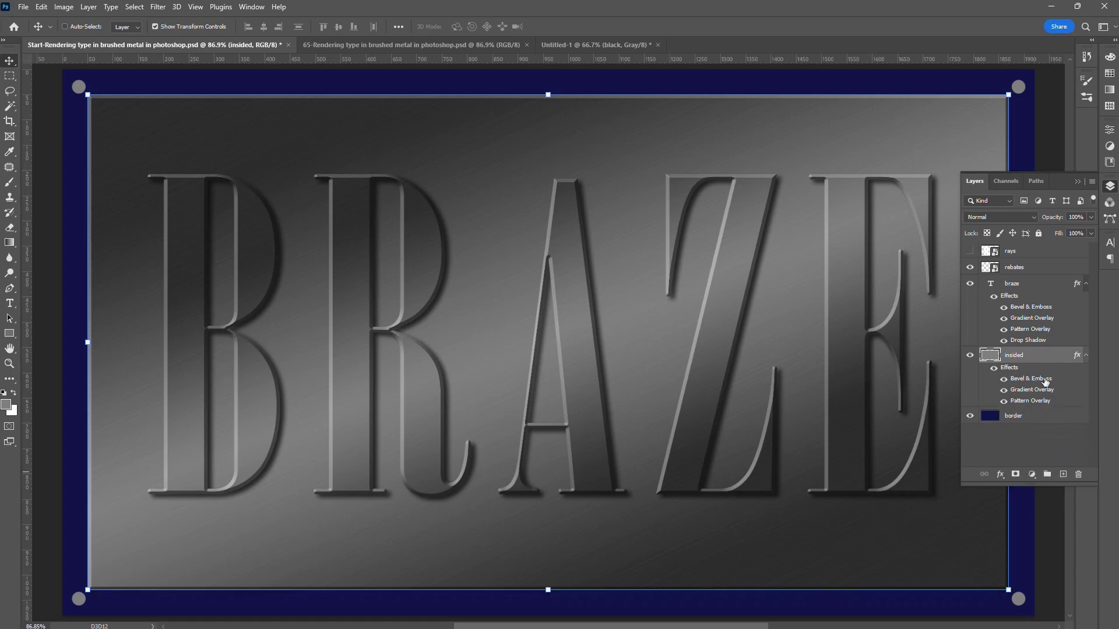
double_click(1046, 379)
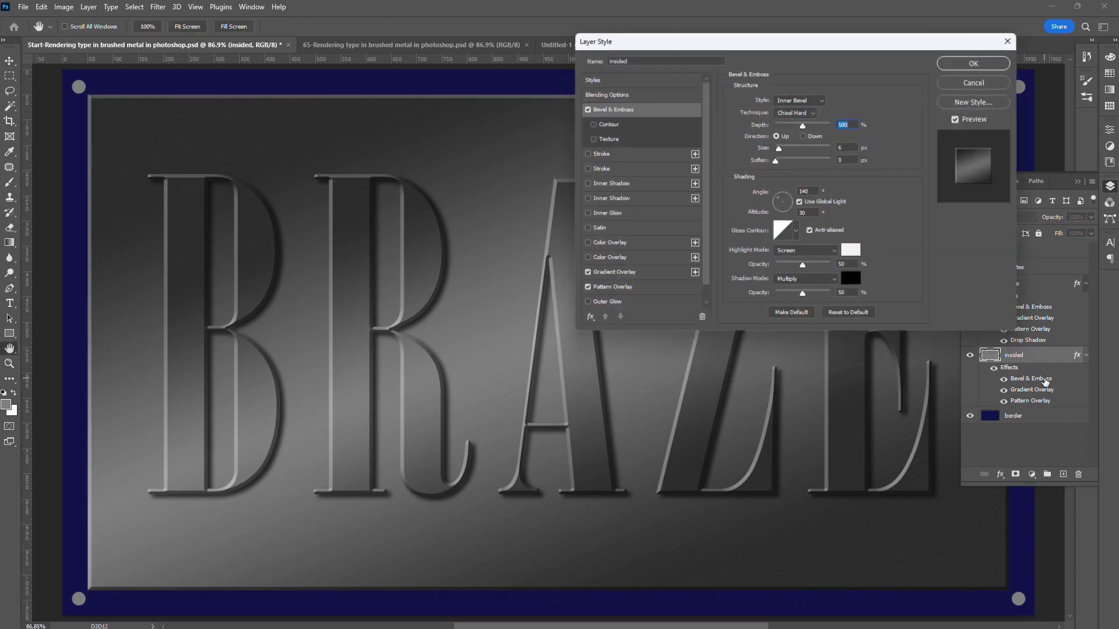
click(806, 136)
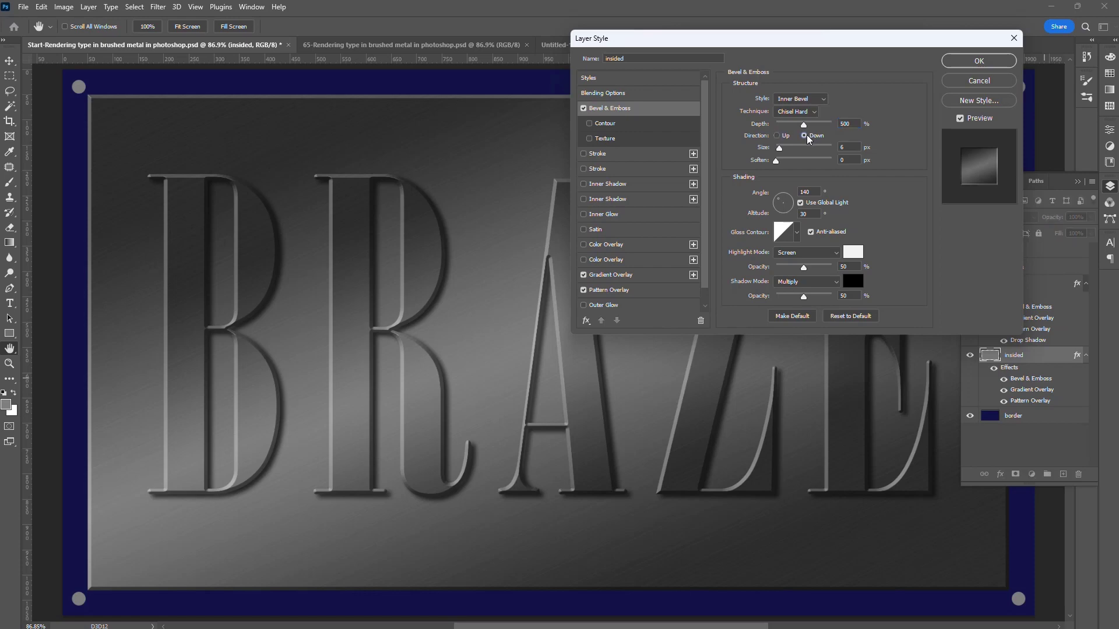
click(979, 62)
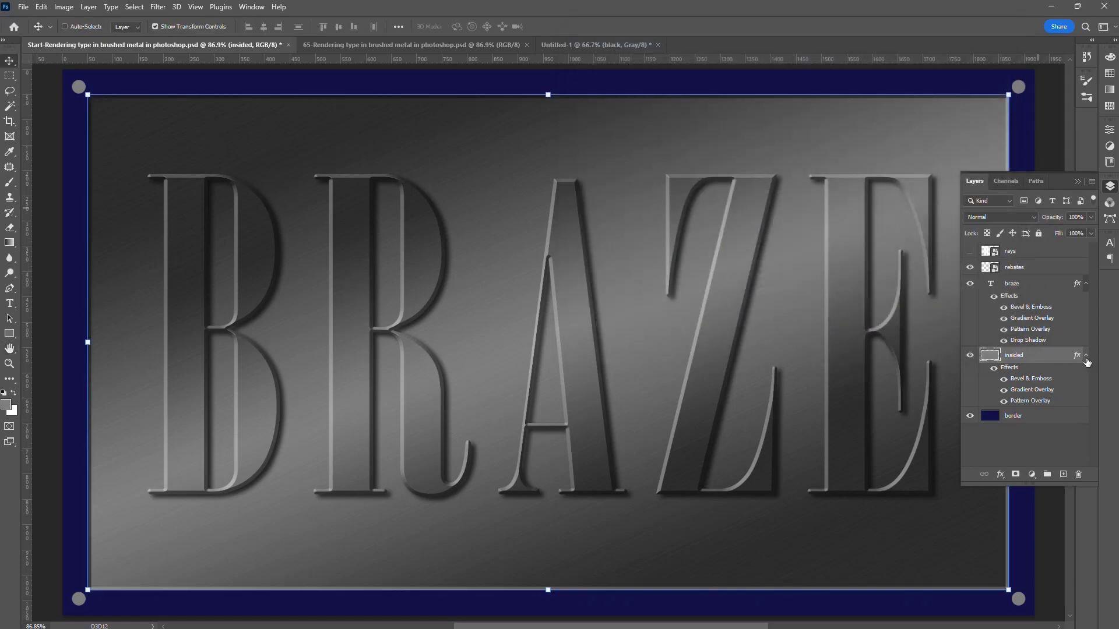
click(1086, 355)
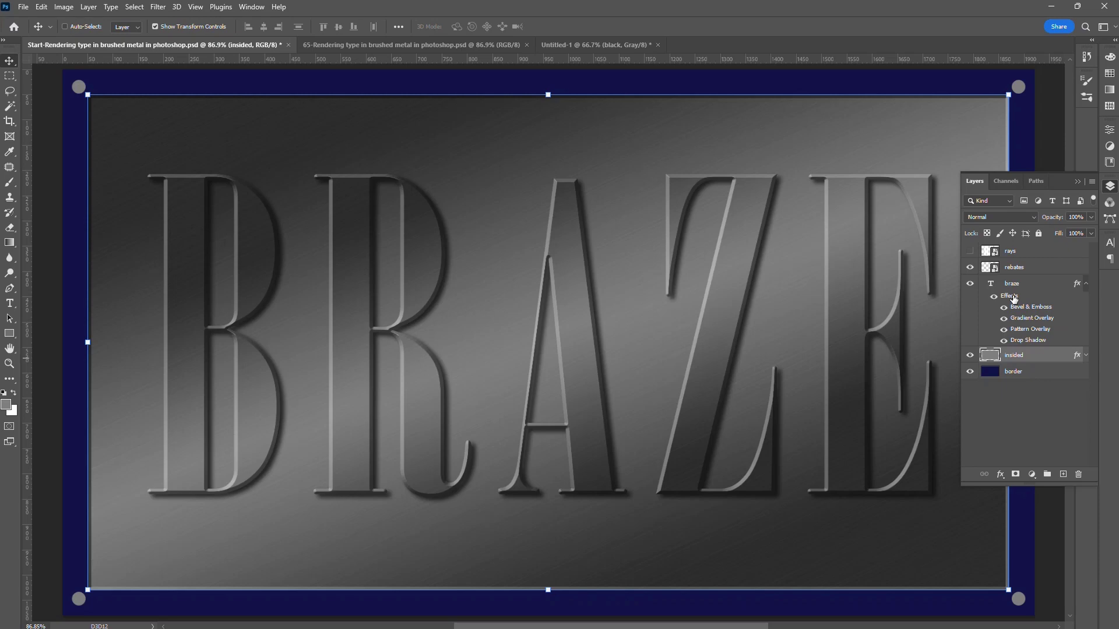
- Give the border layer a gray fill and a copy of the braze layer's effects without the Drop Shadow
drag(1011, 298, 1032, 375)
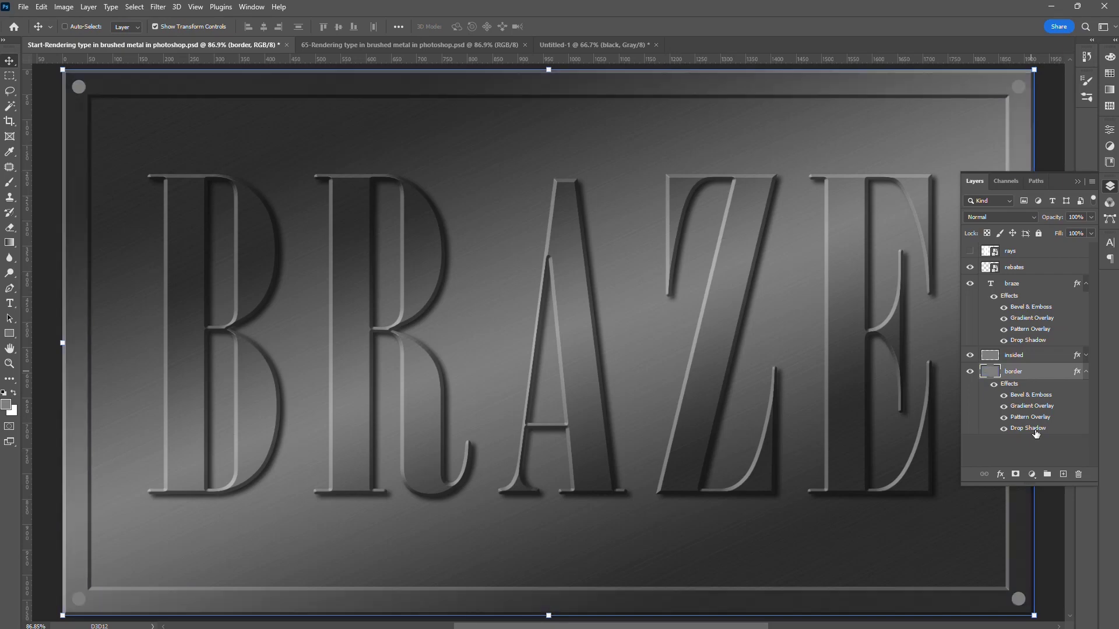
drag(1030, 432, 1078, 474)
click(1085, 372)
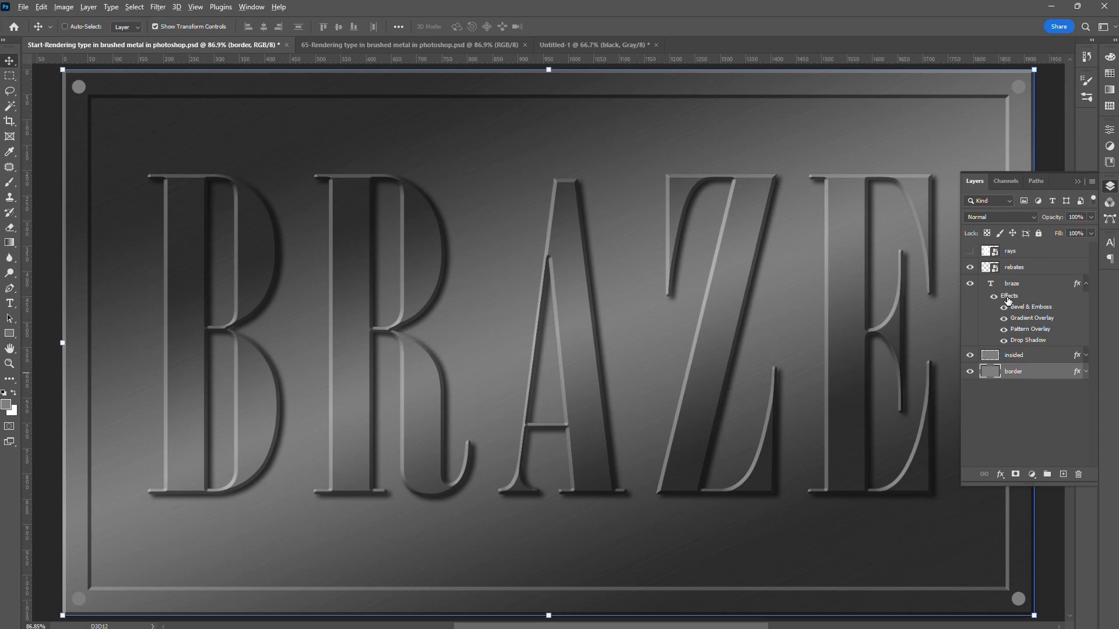
- Copy the braze layer's effects to the rebates layer and set its Bevel & Emboss size to 12 px
drag(1009, 299, 1017, 268)
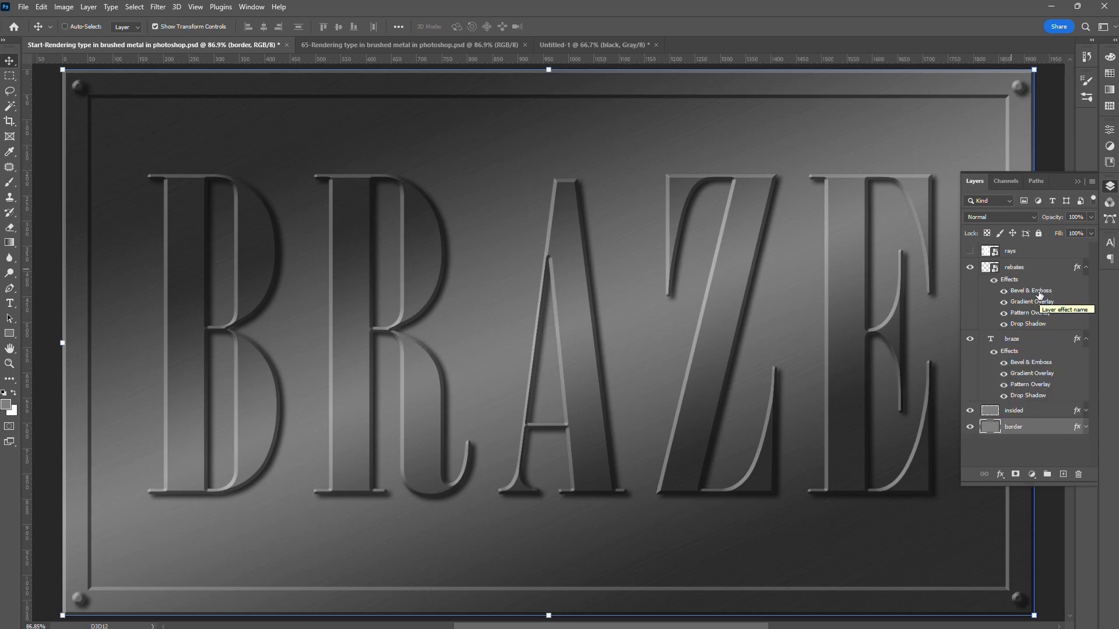
double_click(1039, 291)
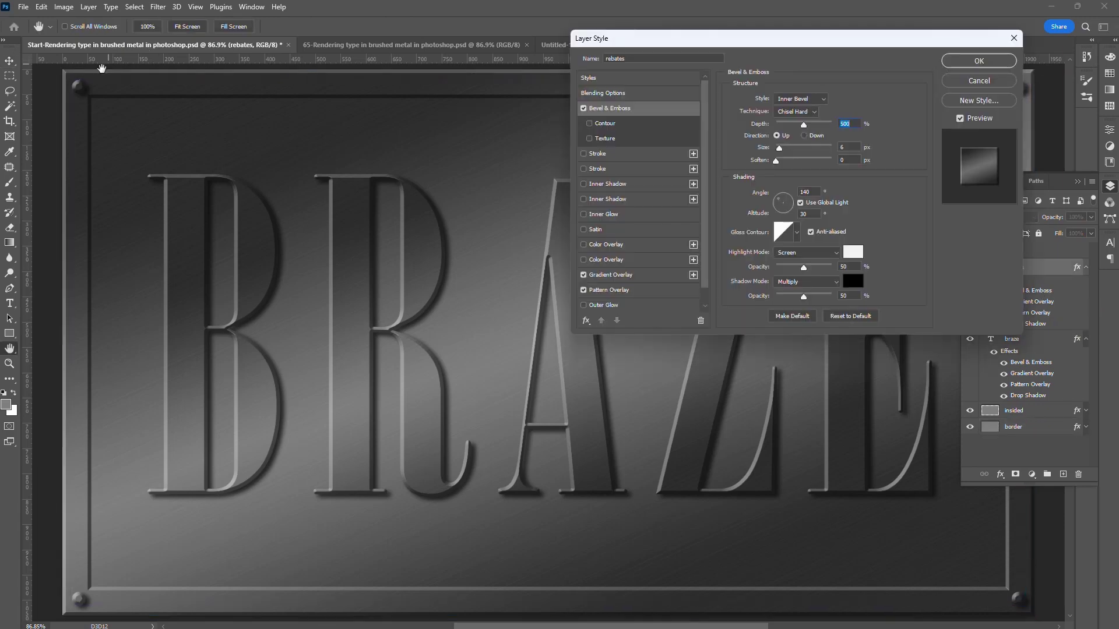
ctrl+click(87, 83)
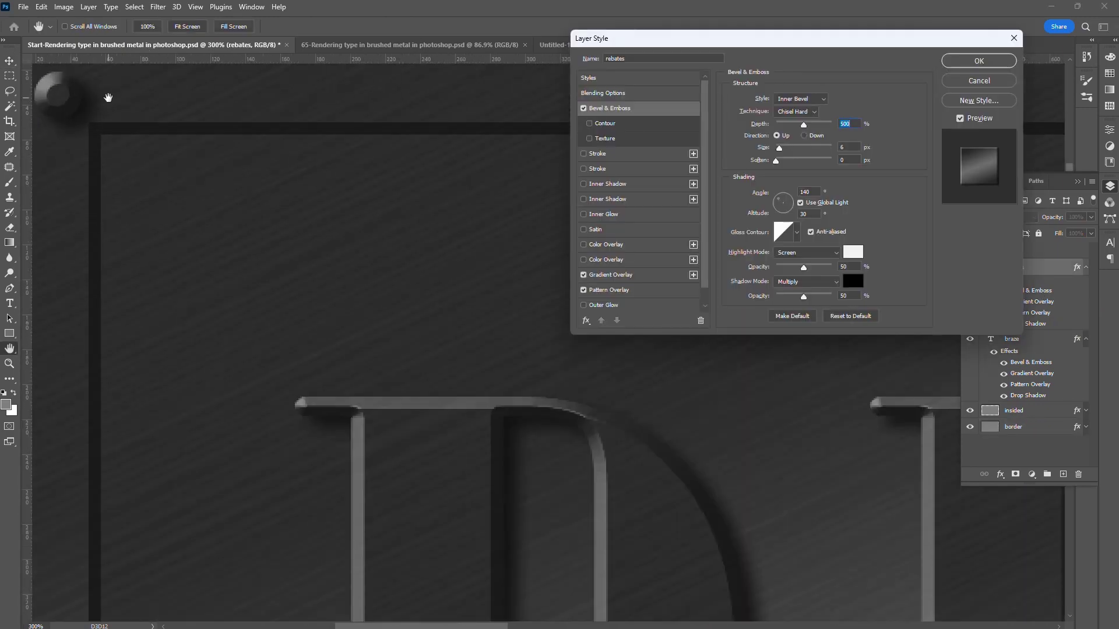
click(855, 147)
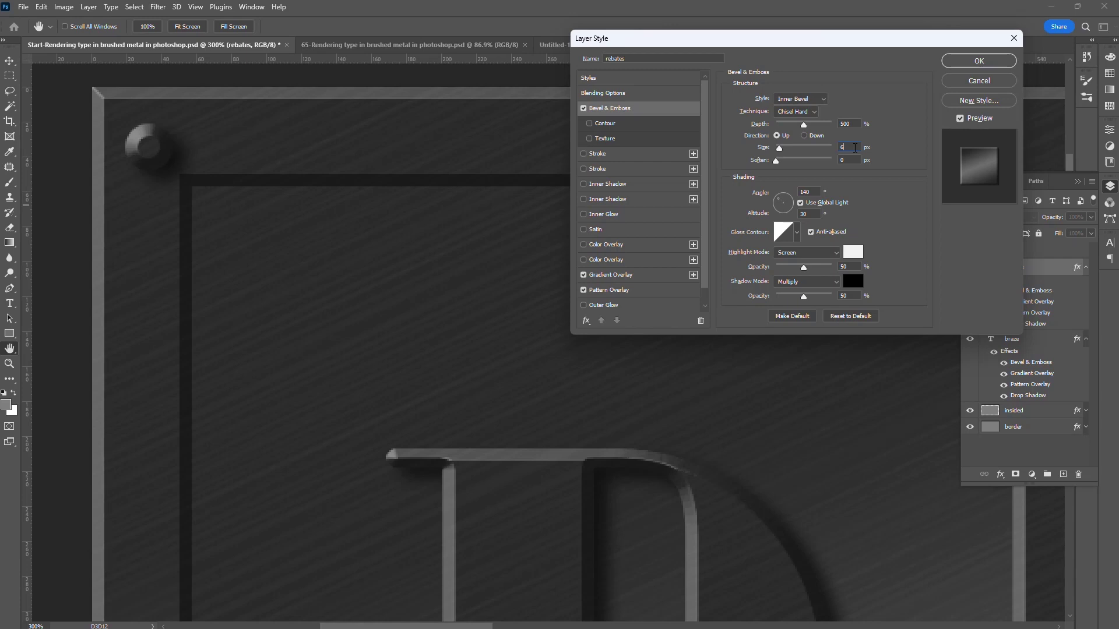
key(Up)
key(Up)
key(Up)
key(Up)
key(Up)
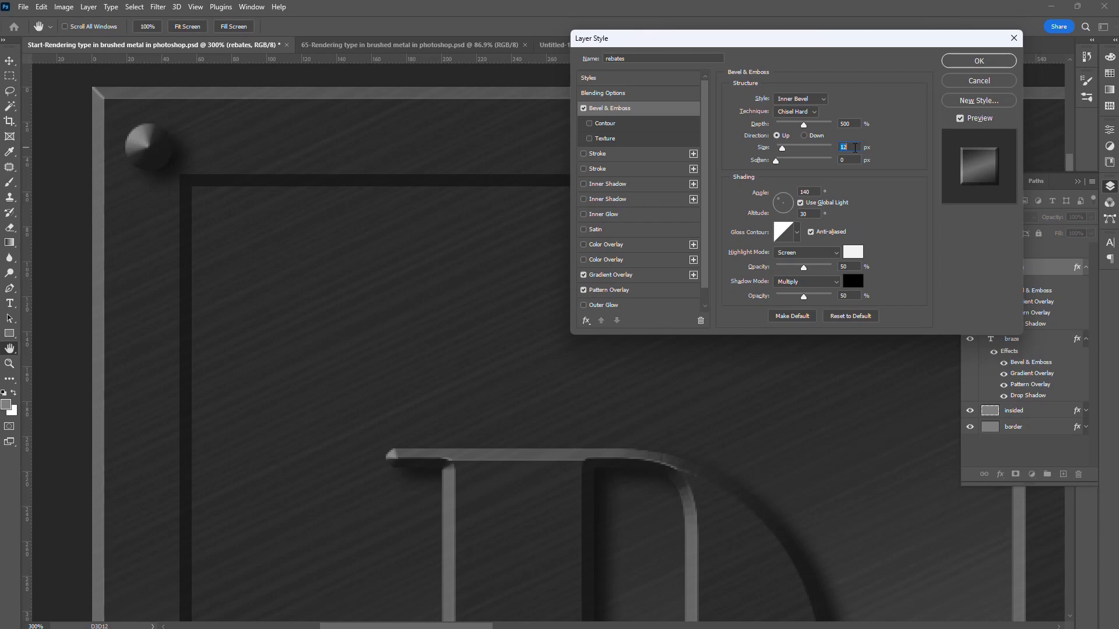
click(979, 60)
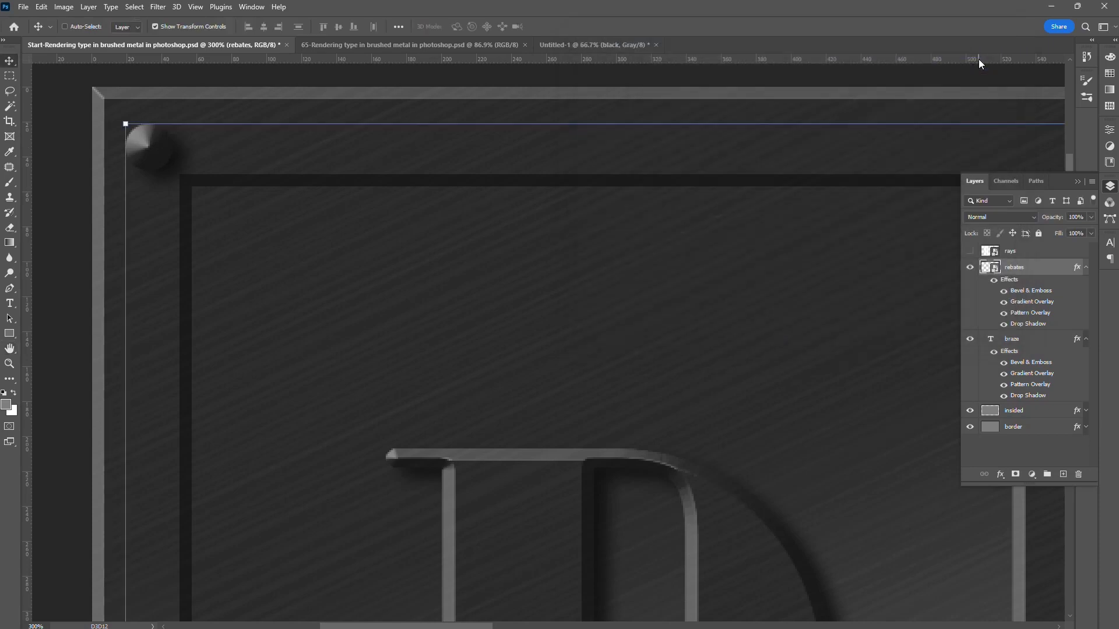
- Make the hidden rays layer of white vertical stripes visible over the whole plate
key(ctrl+0)
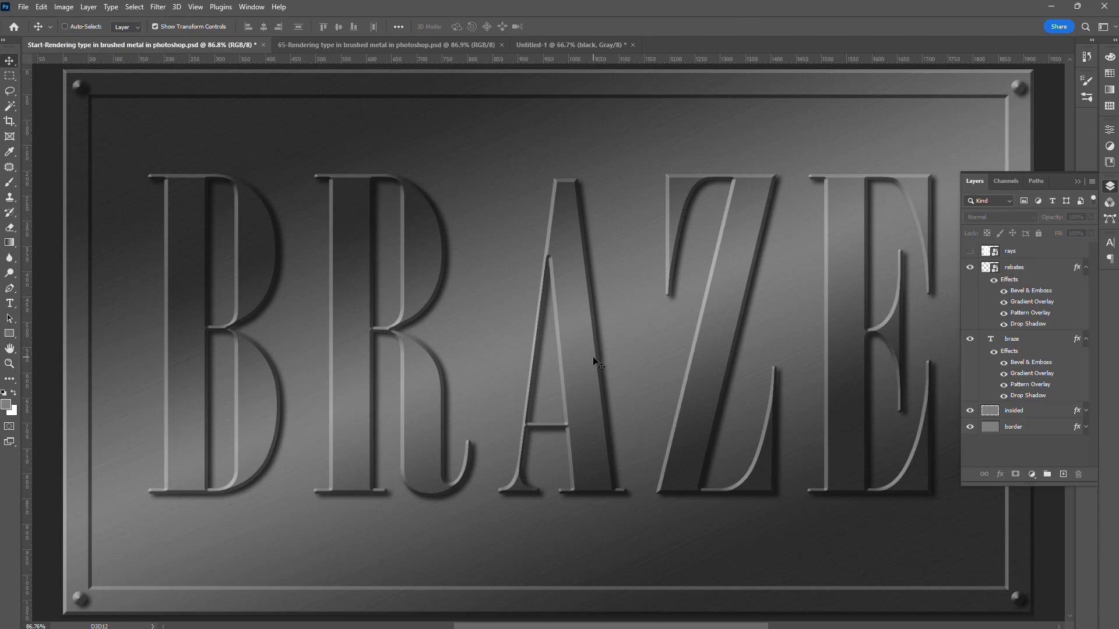
click(970, 252)
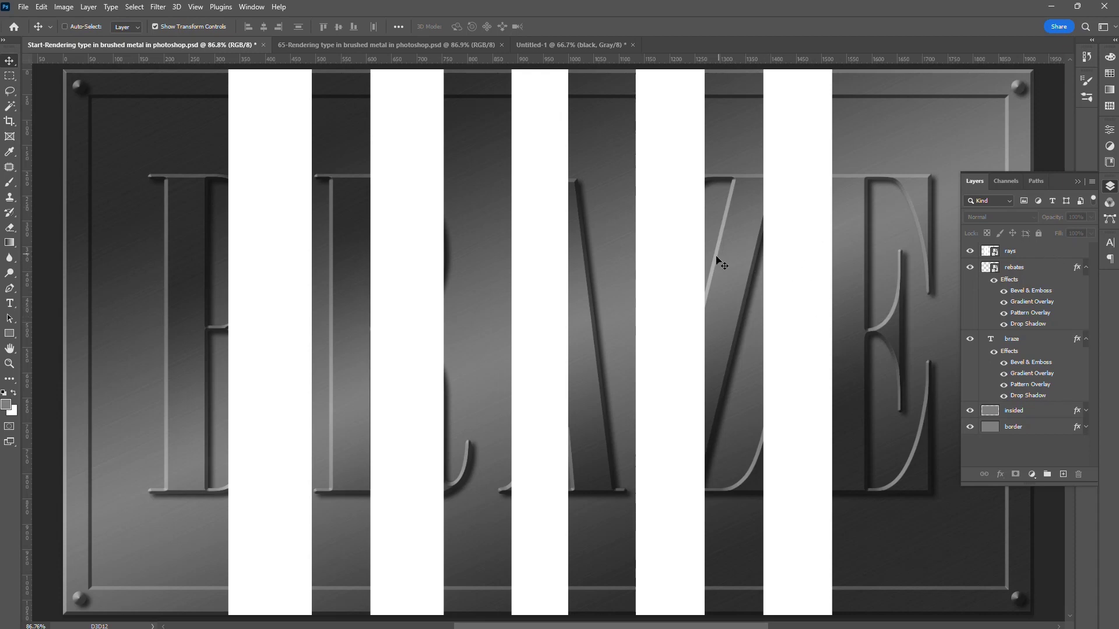
alt+scroll(716, 265, down, 2)
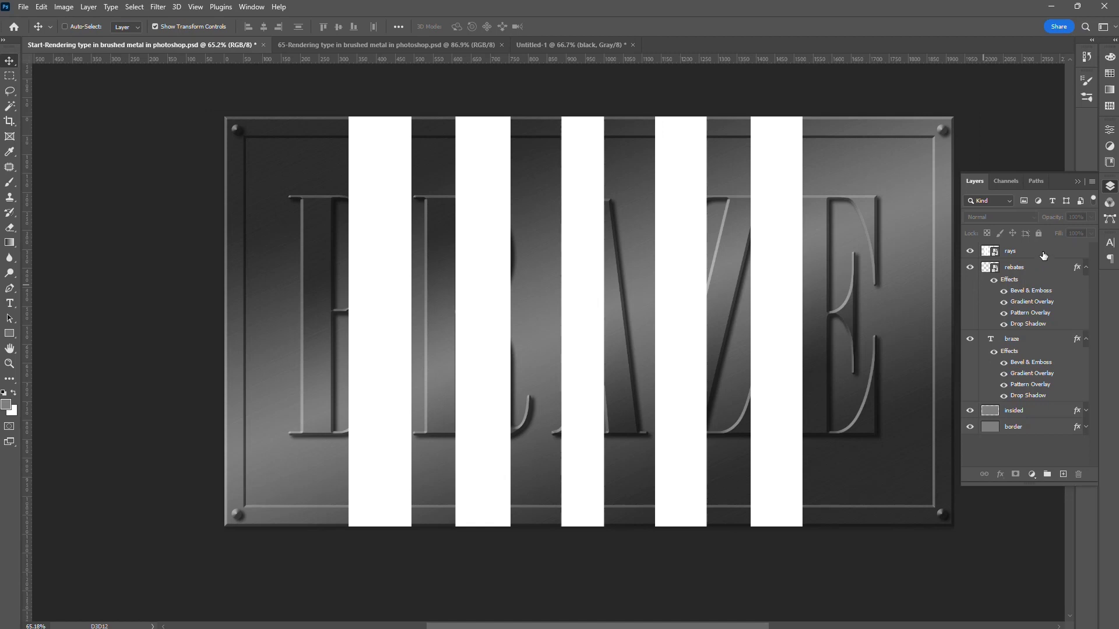
- Distort the rays layer so its white stripes fan out from a narrow upper edge to a lower edge wider than the plate
click(1043, 255)
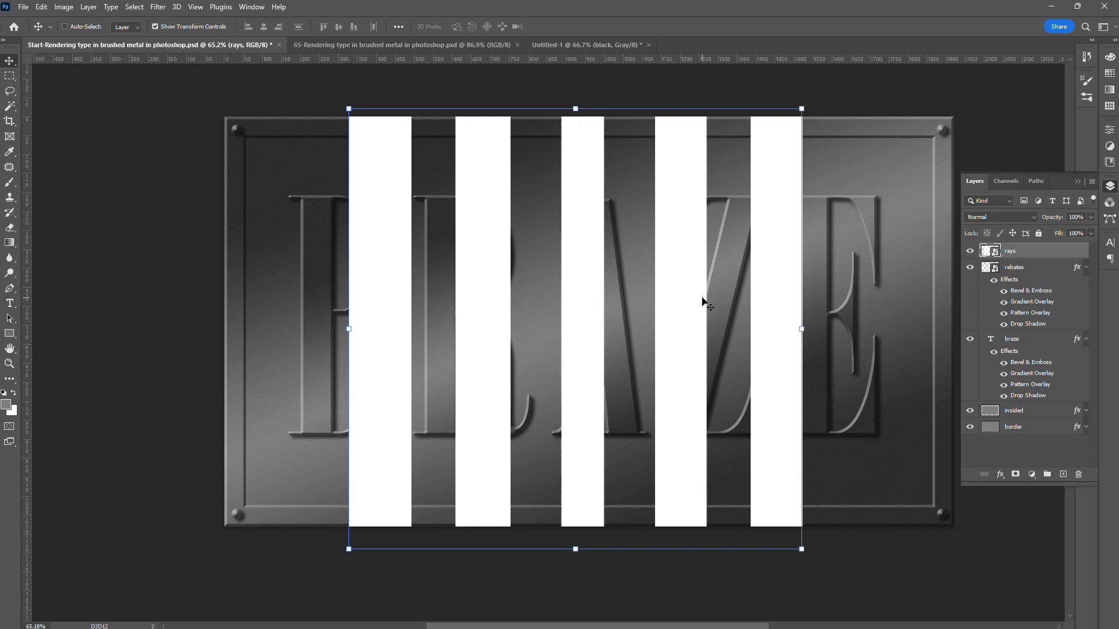
key(ctrl+t)
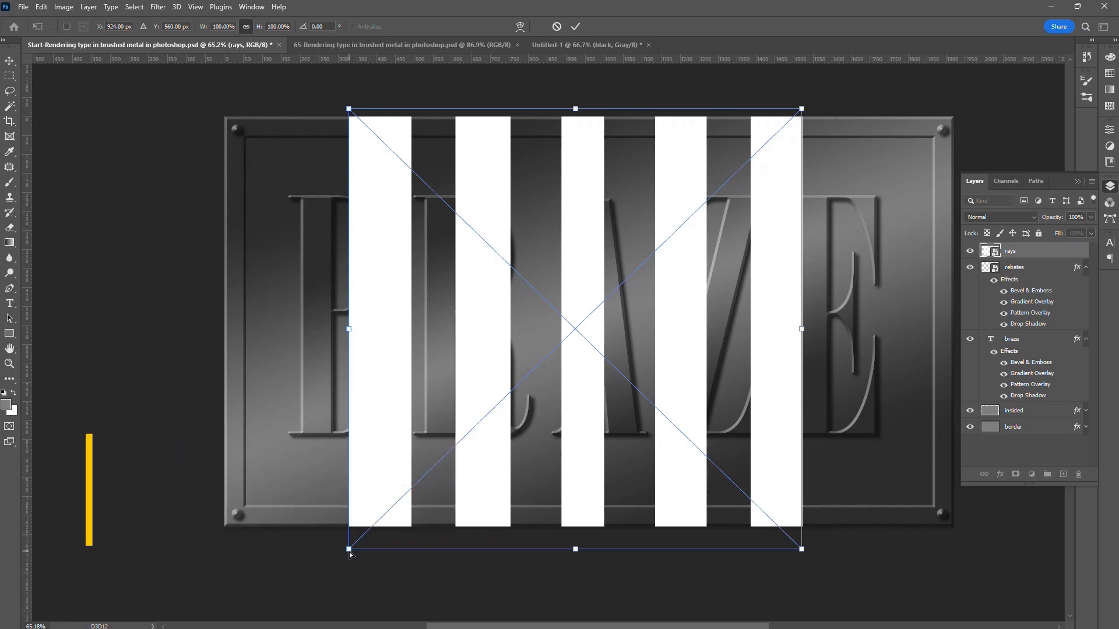
drag(348, 549, 207, 590)
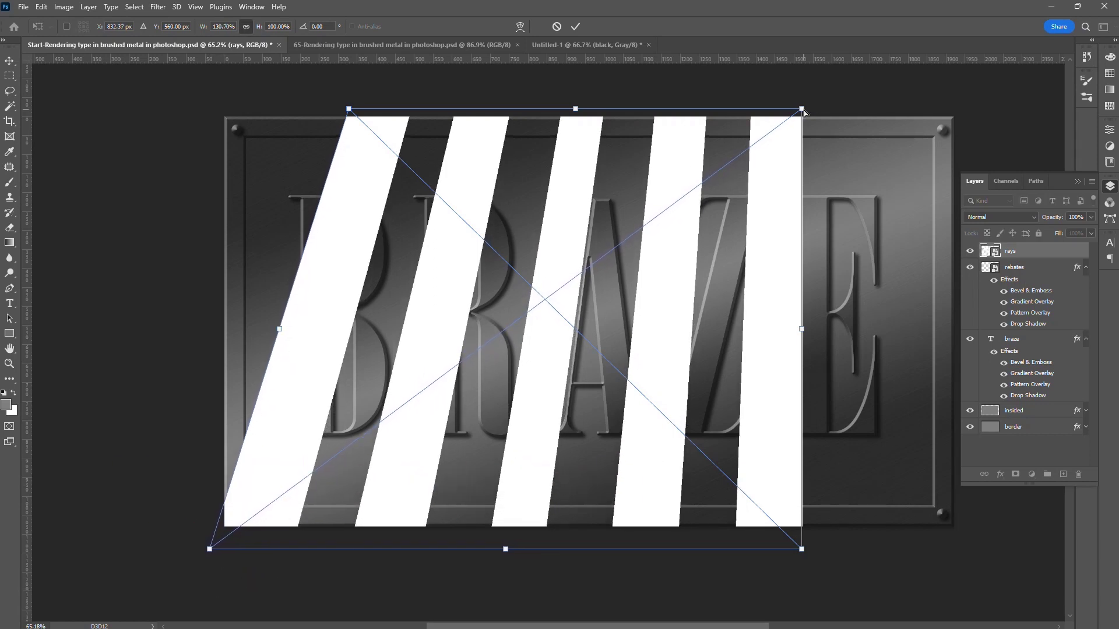
drag(803, 111, 711, 109)
drag(757, 328, 868, 330)
drag(946, 561, 797, 560)
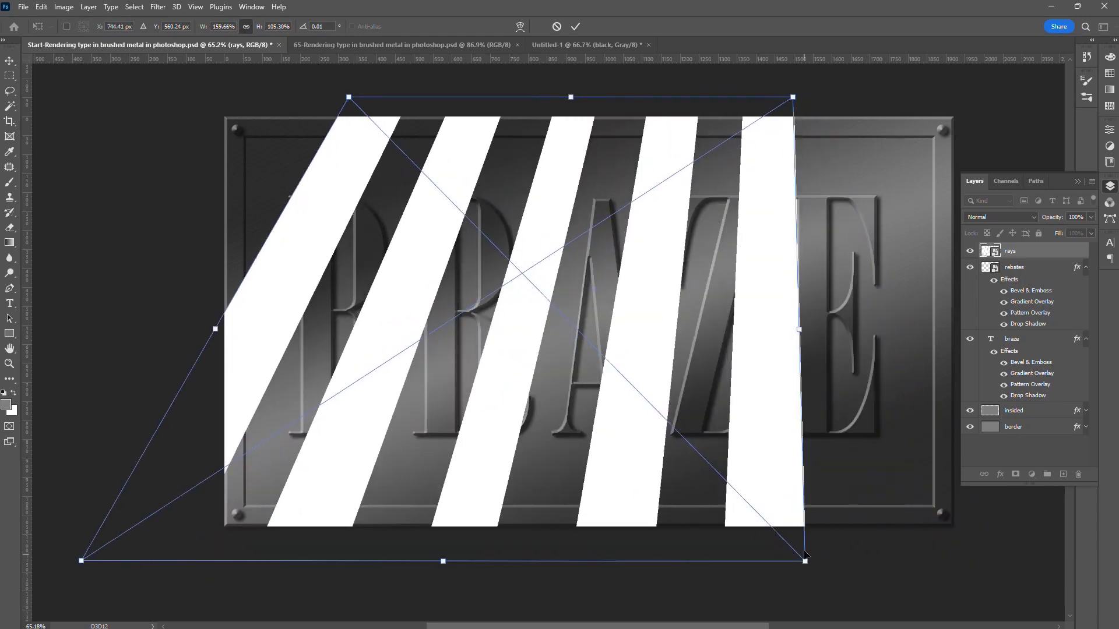
scroll(745, 366, down, 1)
drag(578, 459, 590, 460)
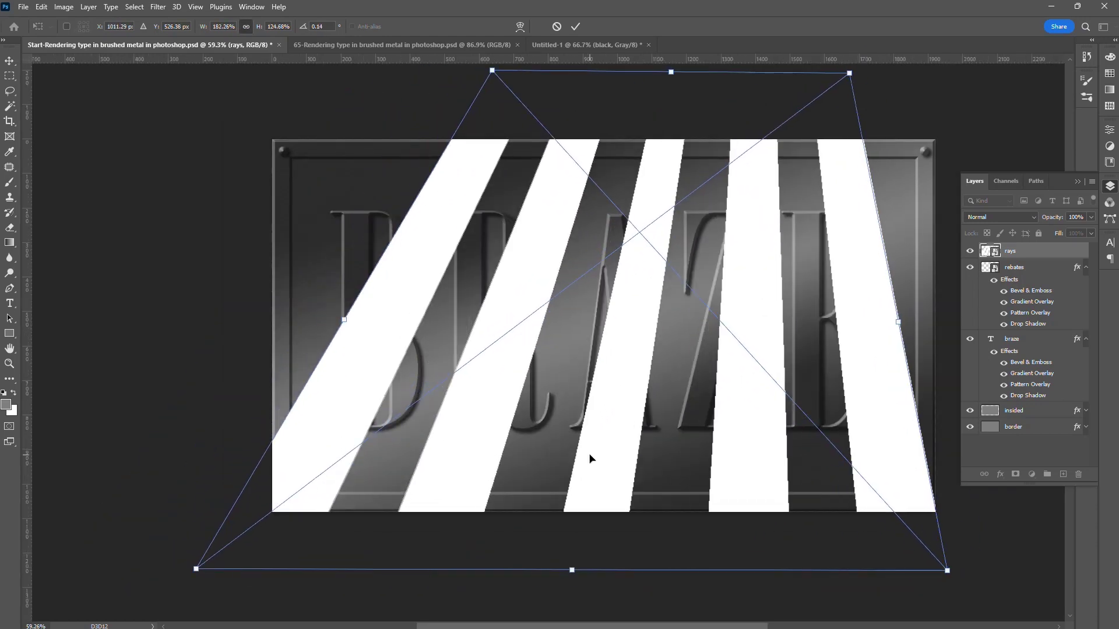
key(Return)
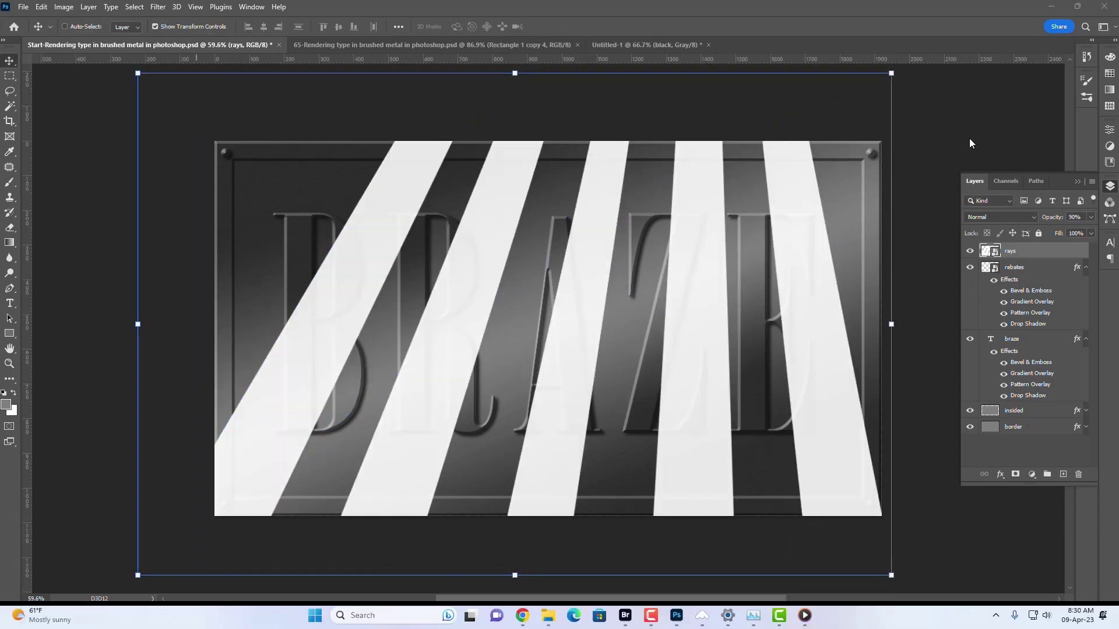
- Apply a Gaussian Blur with a radius of 40 pixels to the rays layer
click(158, 7)
mouse_move(184, 166)
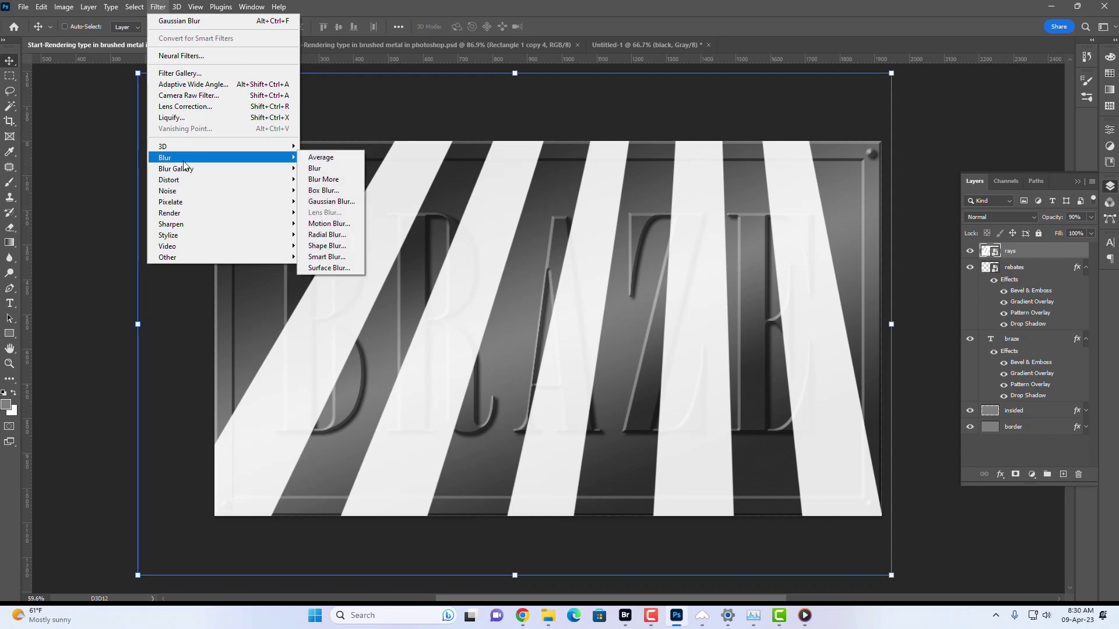
click(343, 203)
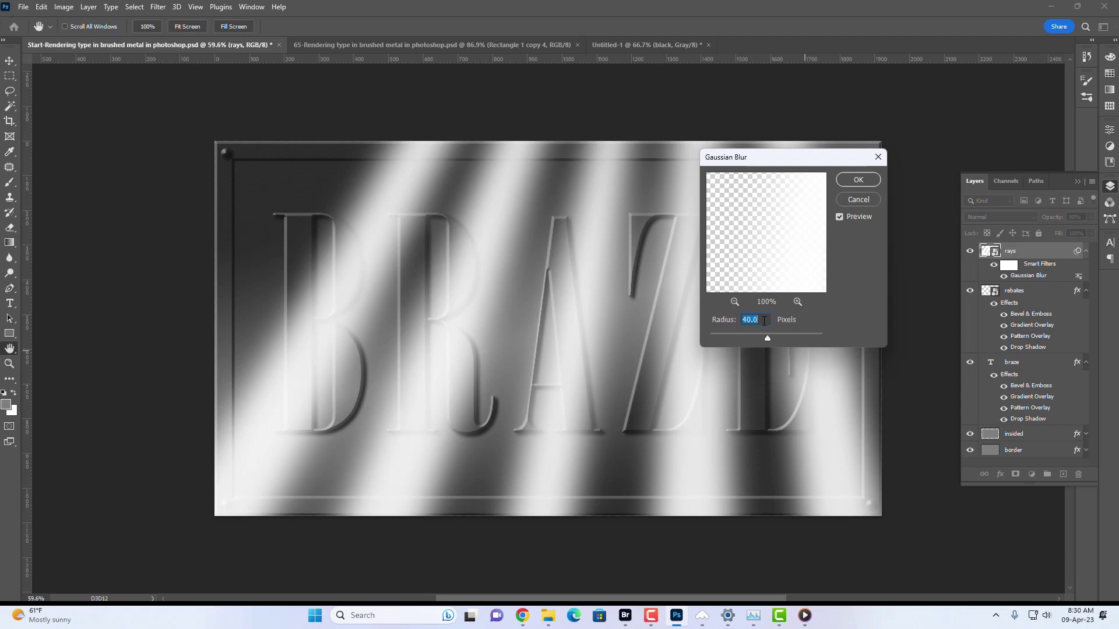
click(859, 180)
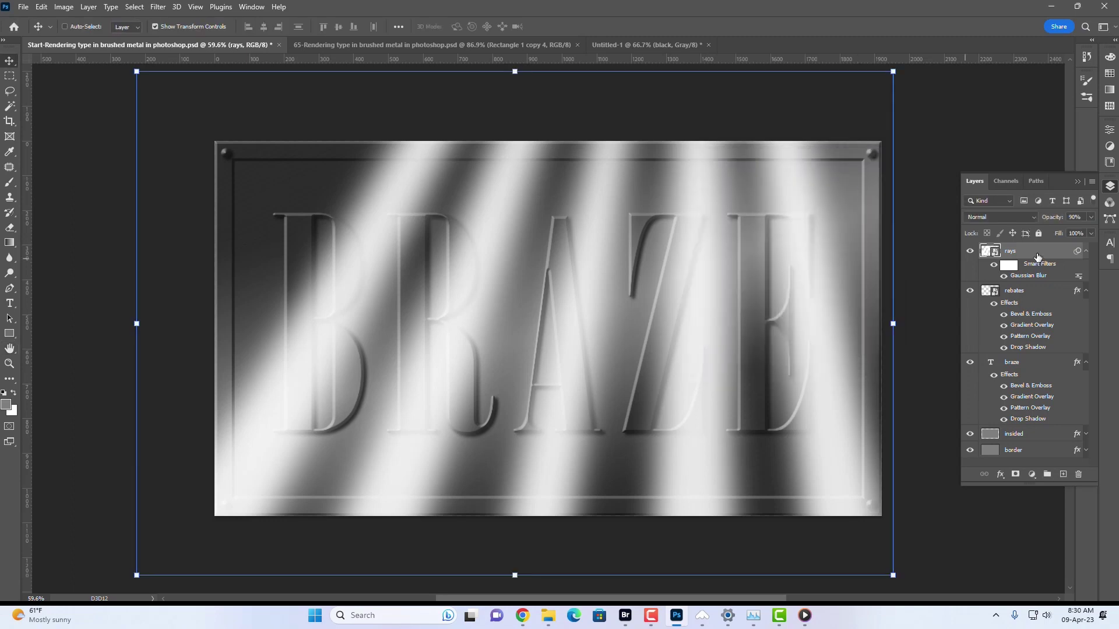
- Set the rays layer's blend mode to Overlay and deselect the layer
click(1035, 218)
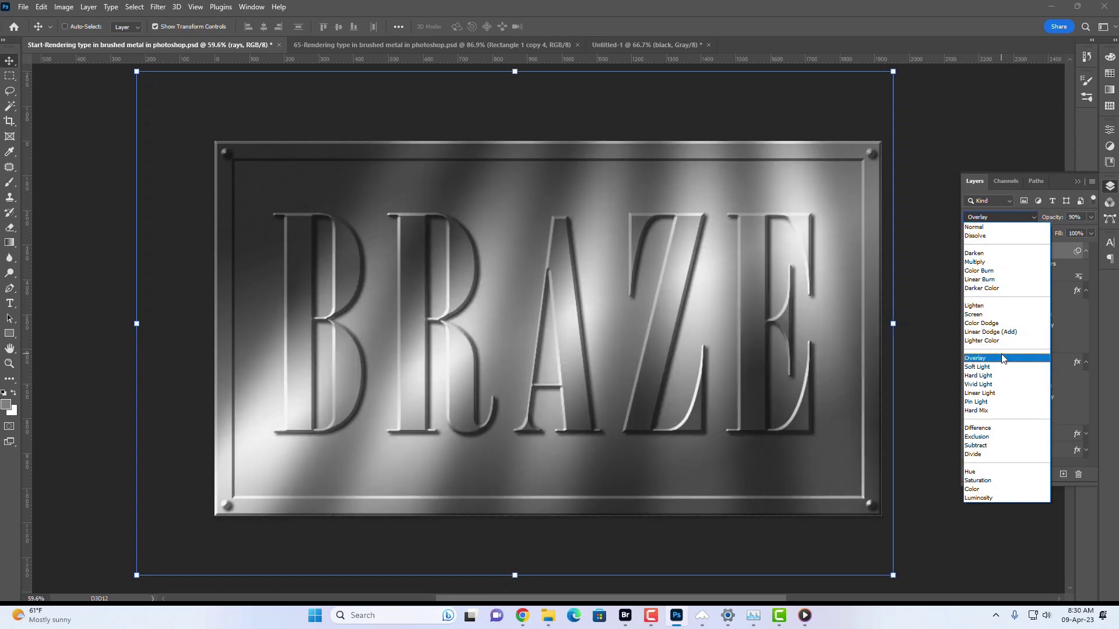
click(982, 358)
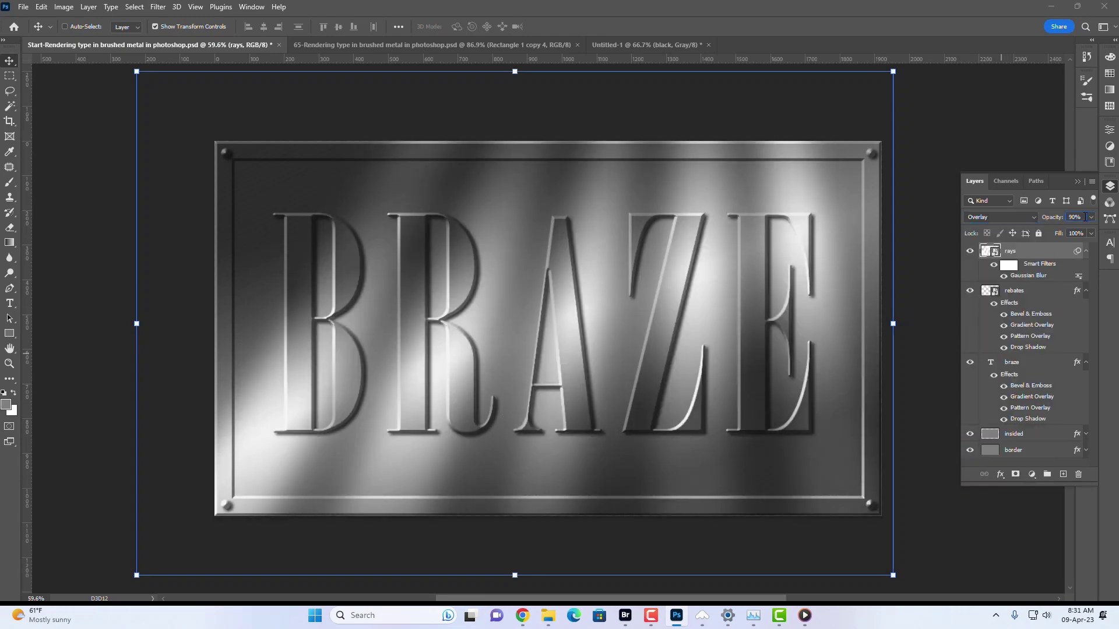
click(939, 114)
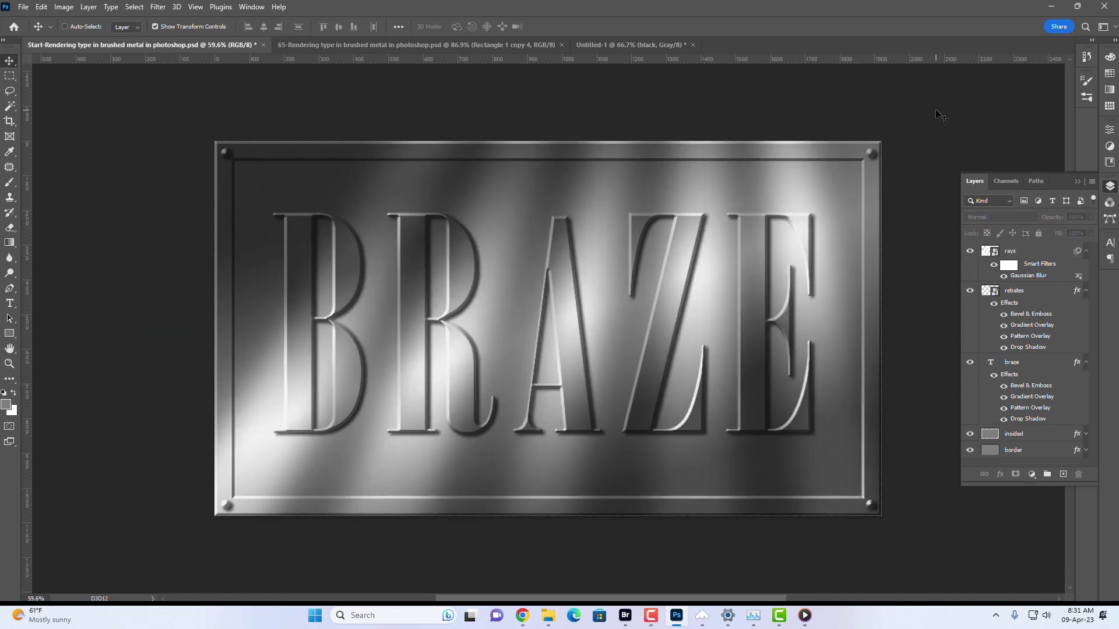